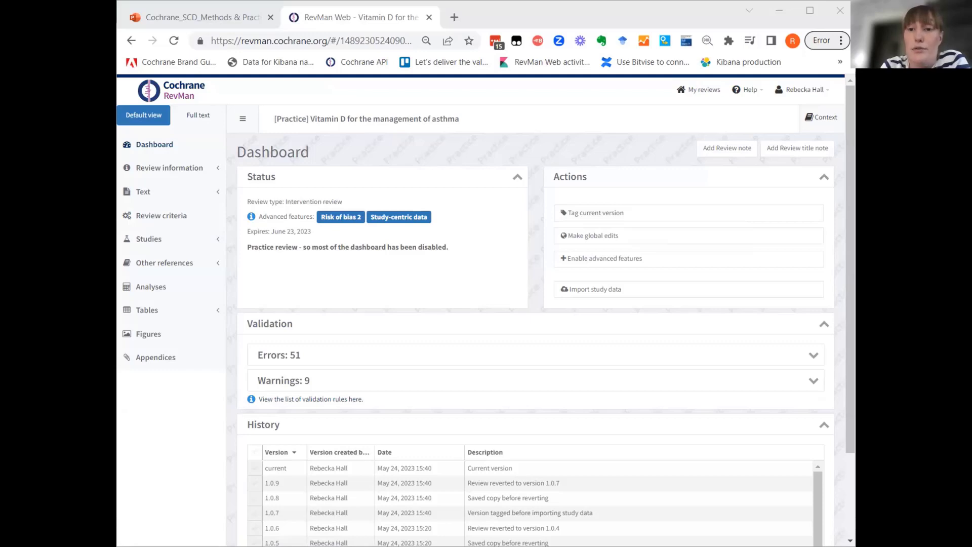
Examine the review criteria: interventions, intervention groupings, outcomes, covariates, characteristics and risk of bias domains.
left_click(161, 215)
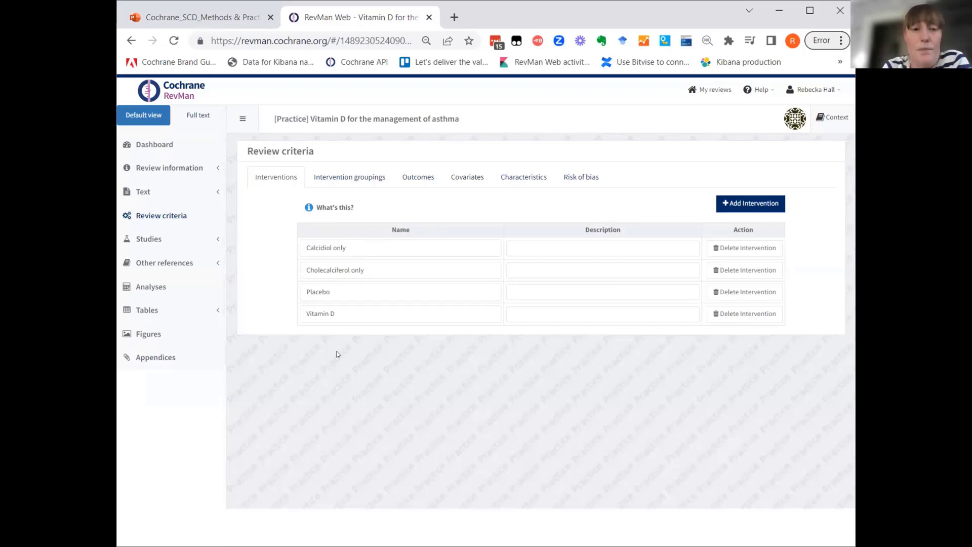
left_click(357, 177)
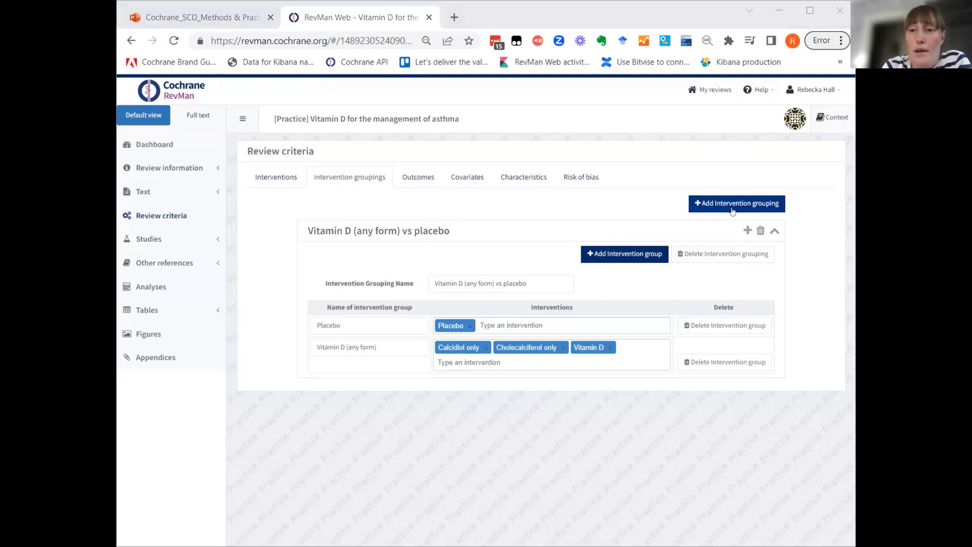
left_click(415, 176)
left_click(415, 177)
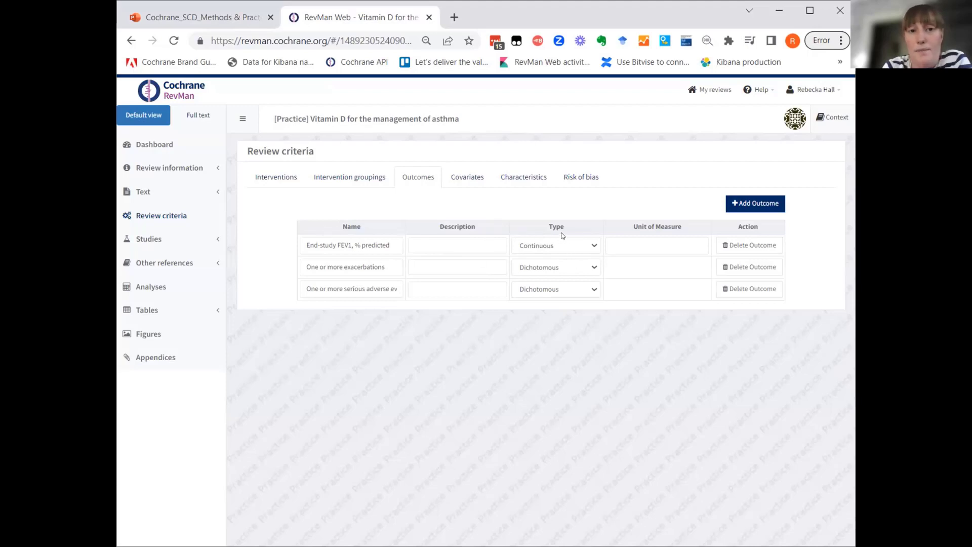
left_click(468, 176)
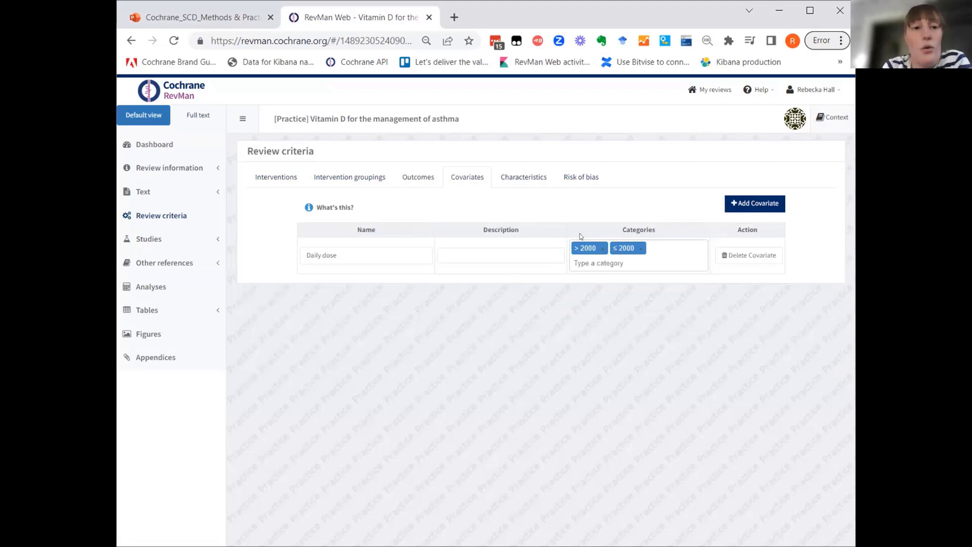
left_click(410, 181)
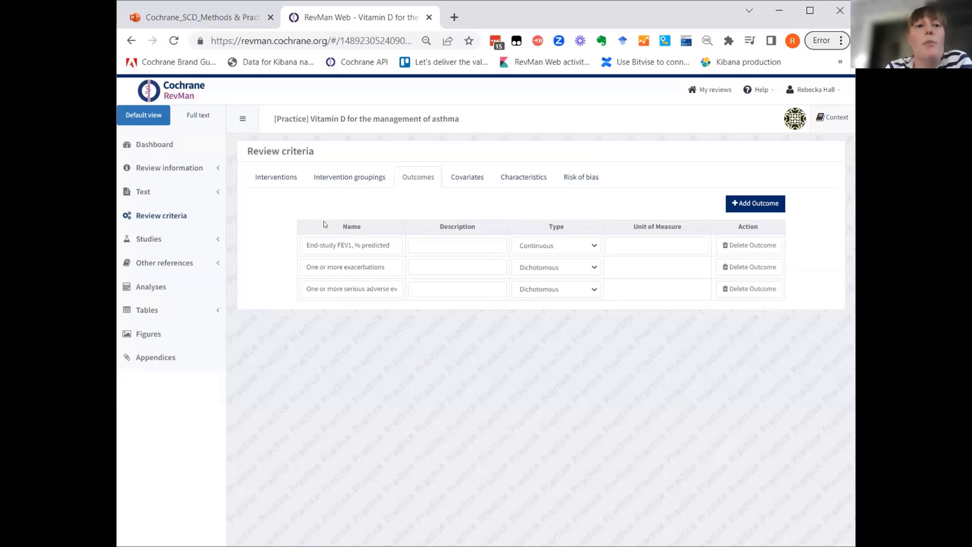
left_click(468, 181)
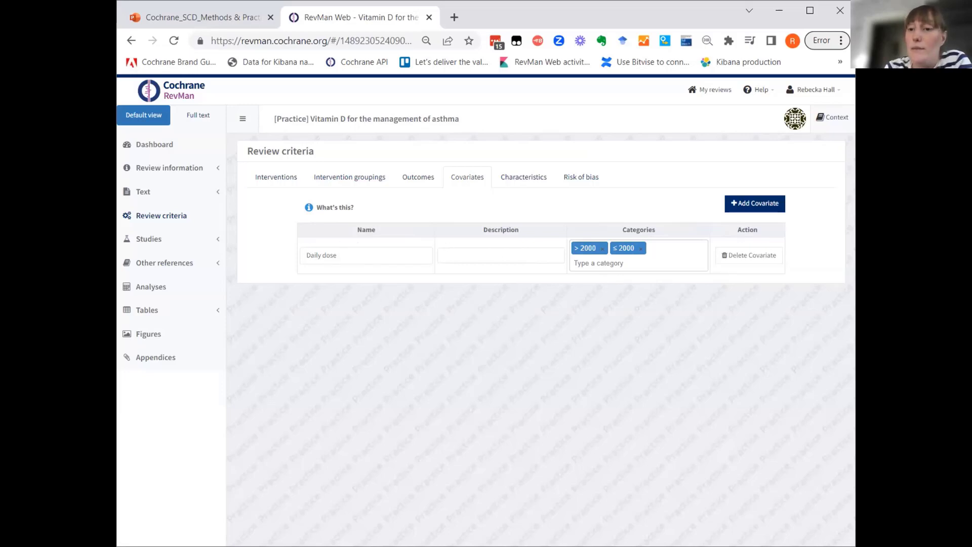
left_click(527, 176)
left_click(570, 174)
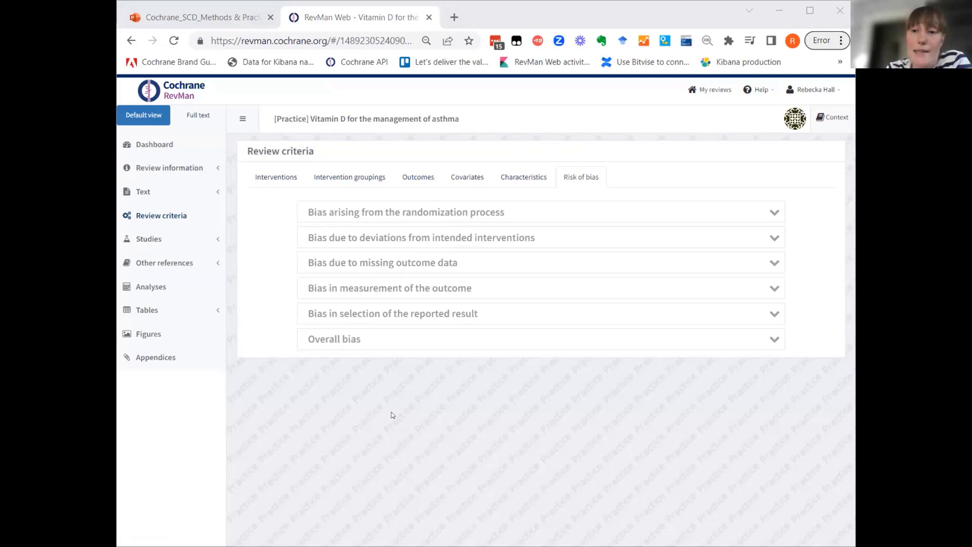
Add an analysis group named "Vitamin D vs placebo" and return to the list of analyses.
left_click(146, 285)
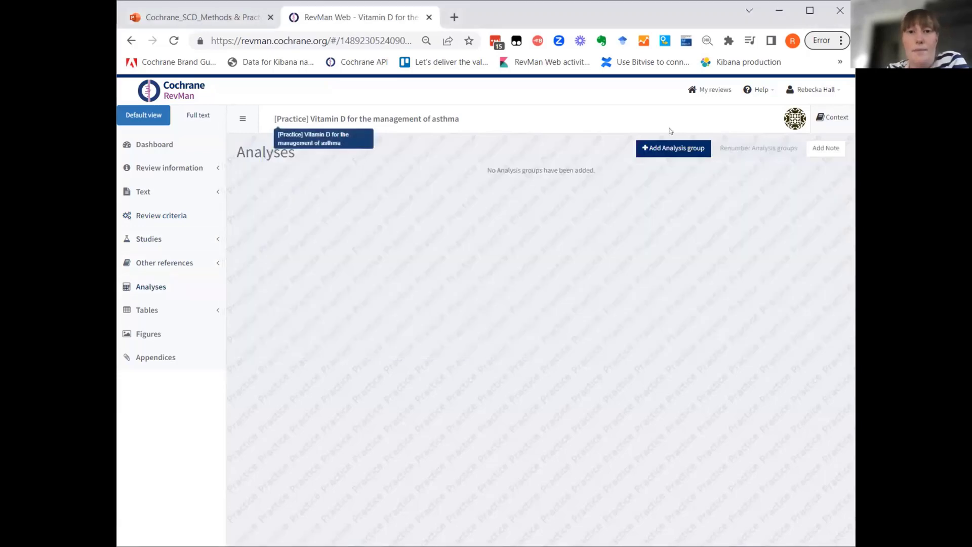
left_click(664, 149)
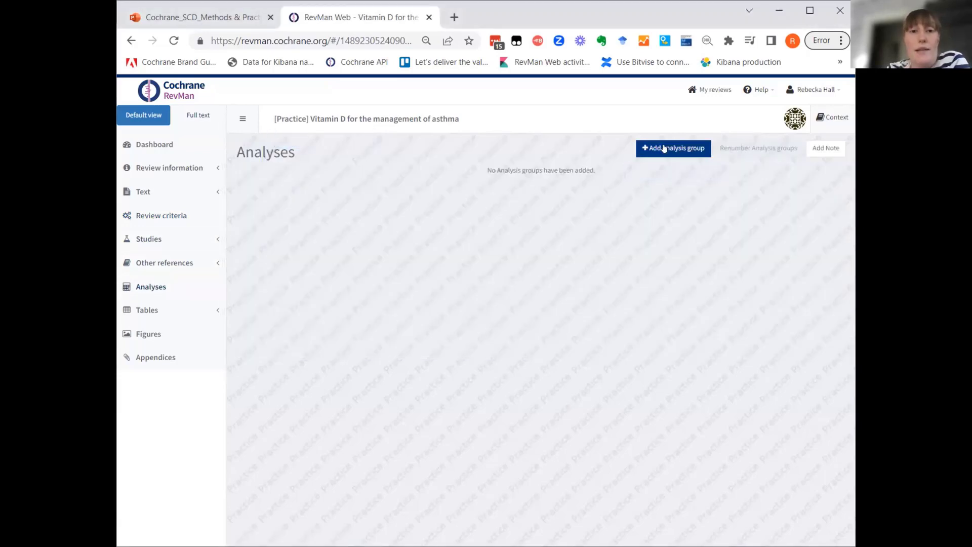
left_click(480, 187)
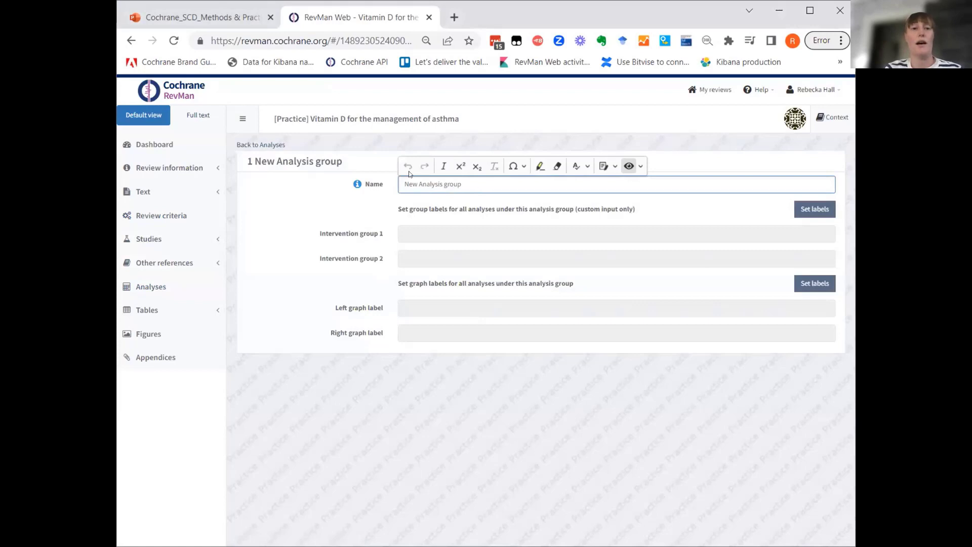
key("ctrl+a")
key("BackSpace")
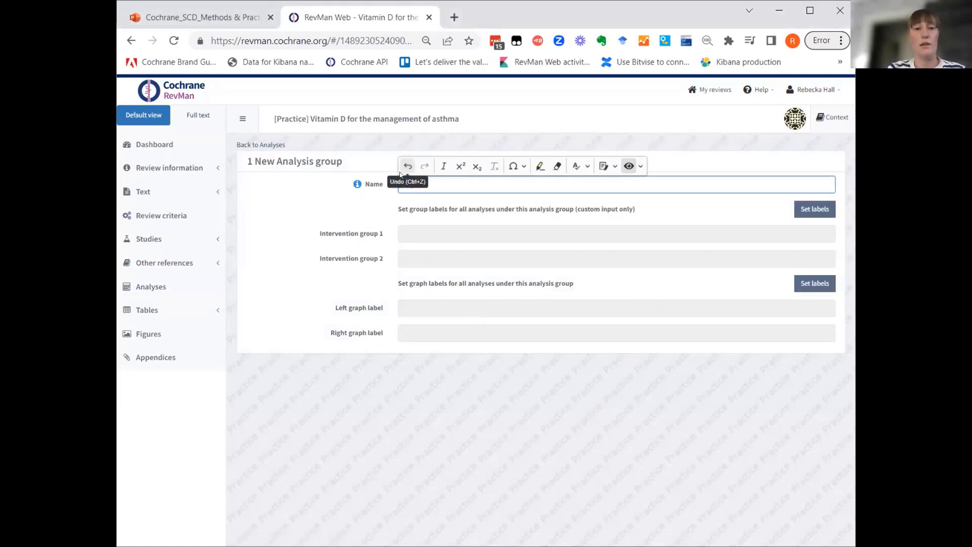
type("Vitamin")
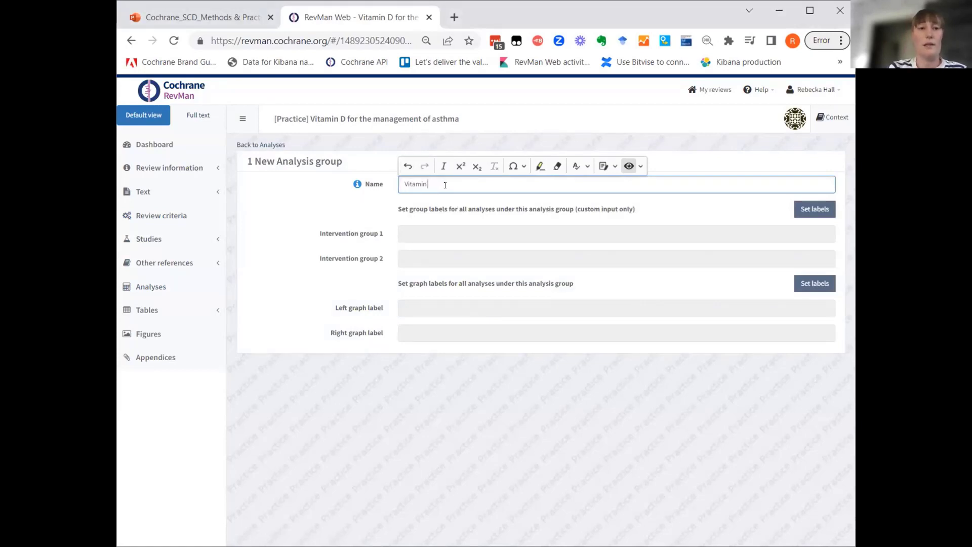
type(" D v")
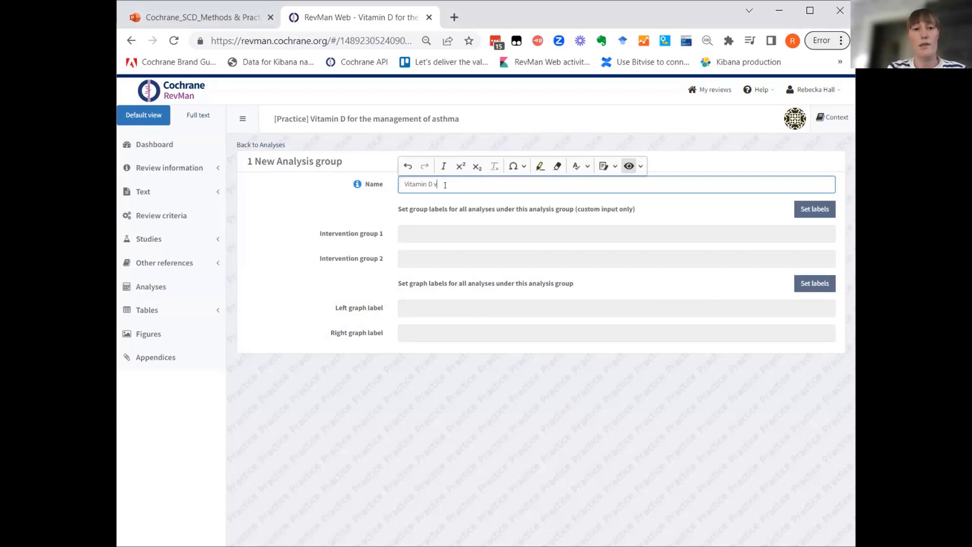
type("s placebo")
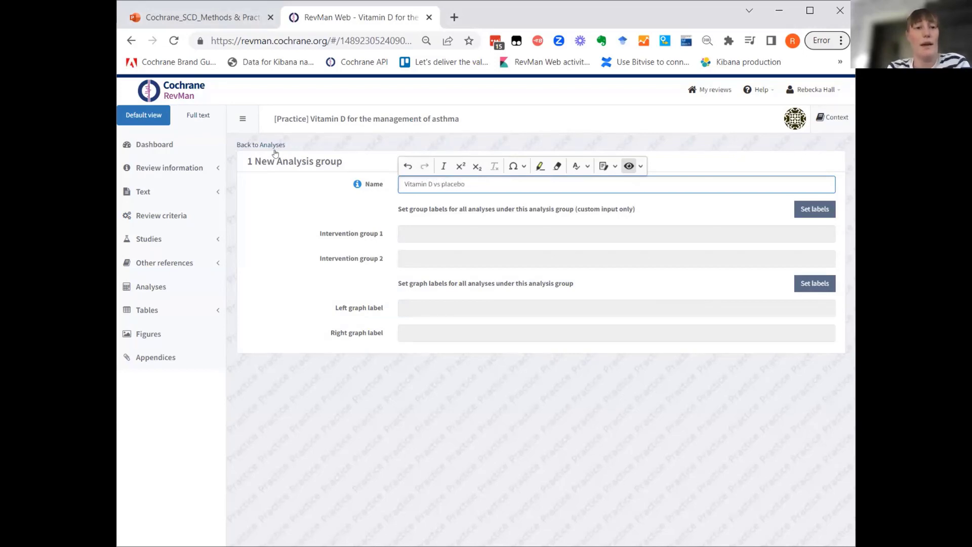
left_click(265, 145)
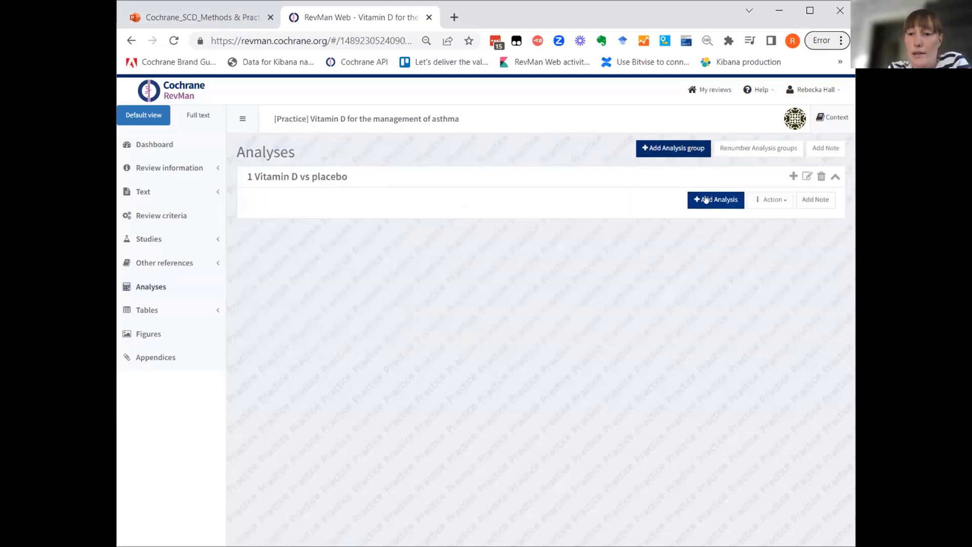
Add a study-data analysis to the Vitamin D vs placebo group, using contrast- and arm-level data with arm-level data preferred where both exist.
left_click(706, 199)
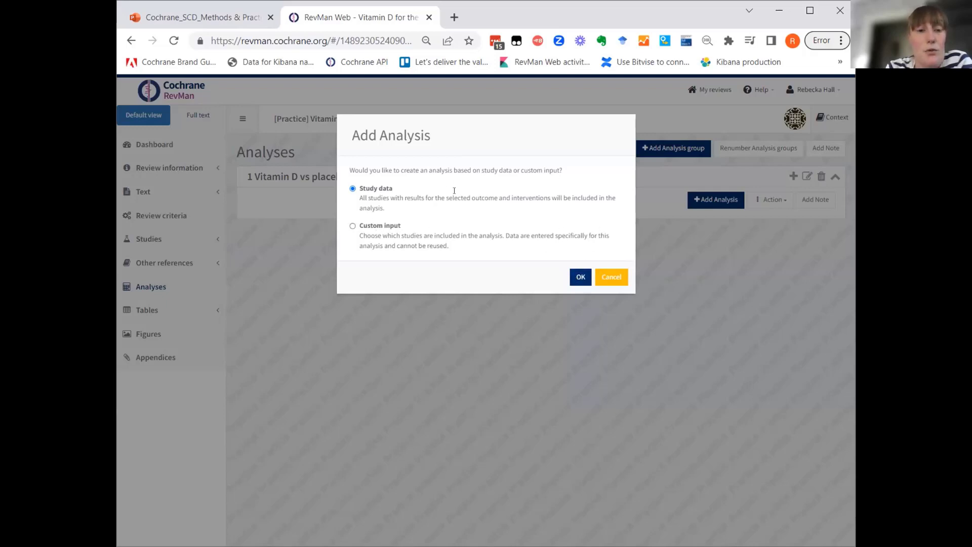
left_click(580, 277)
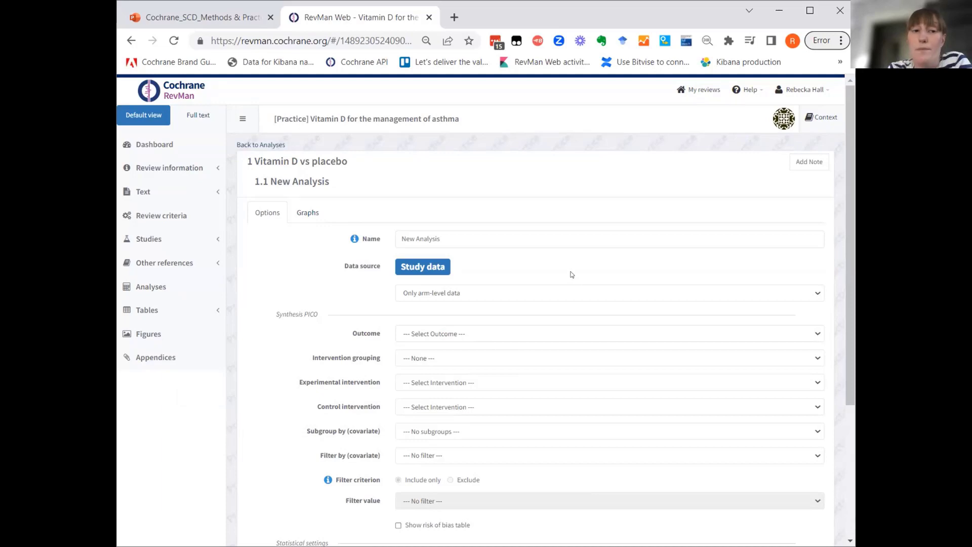
left_click(483, 297)
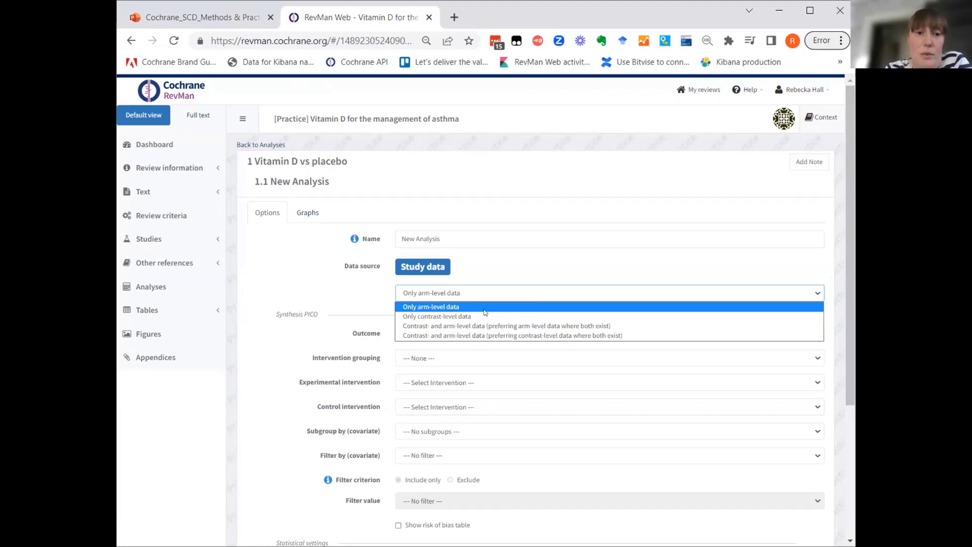
left_click(363, 286)
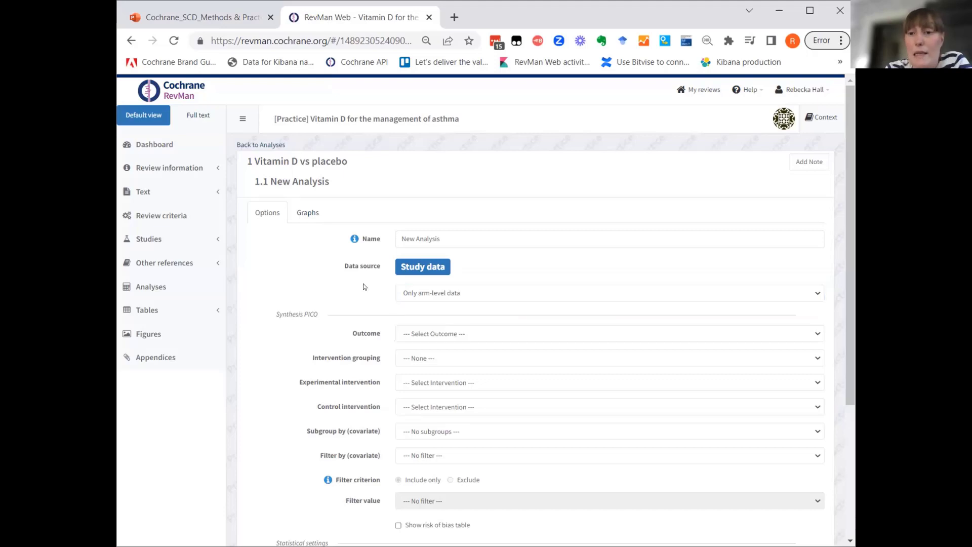
left_click(646, 295)
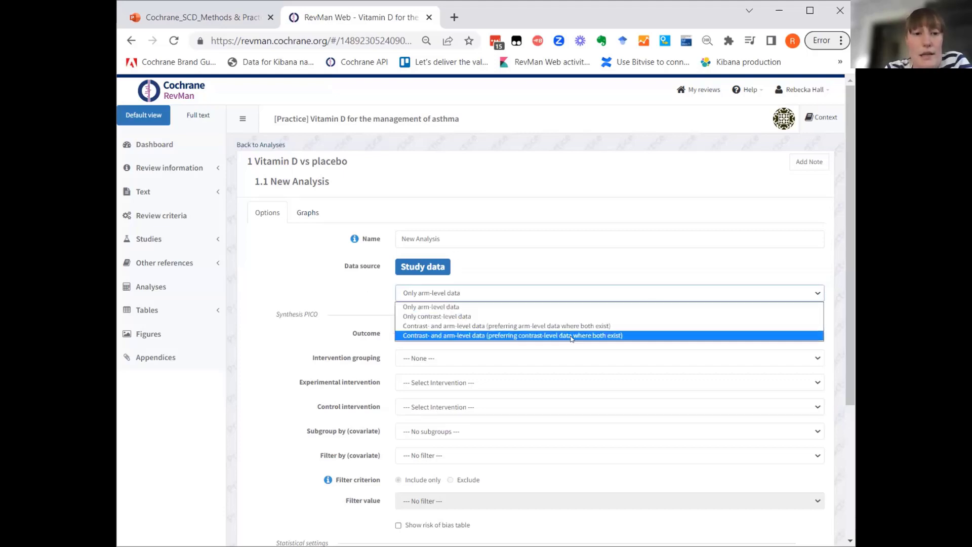
left_click(541, 326)
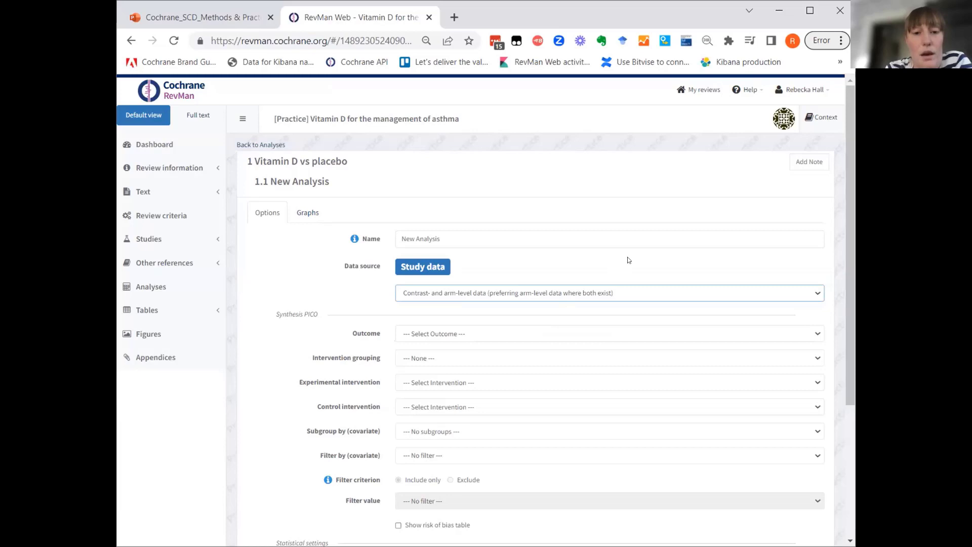
Set the analysis outcome to "One or more exacerbations (Dichotomous)" and the intervention grouping to "Vitamin D (any form) vs placebo".
scroll(627, 259, "down", 1)
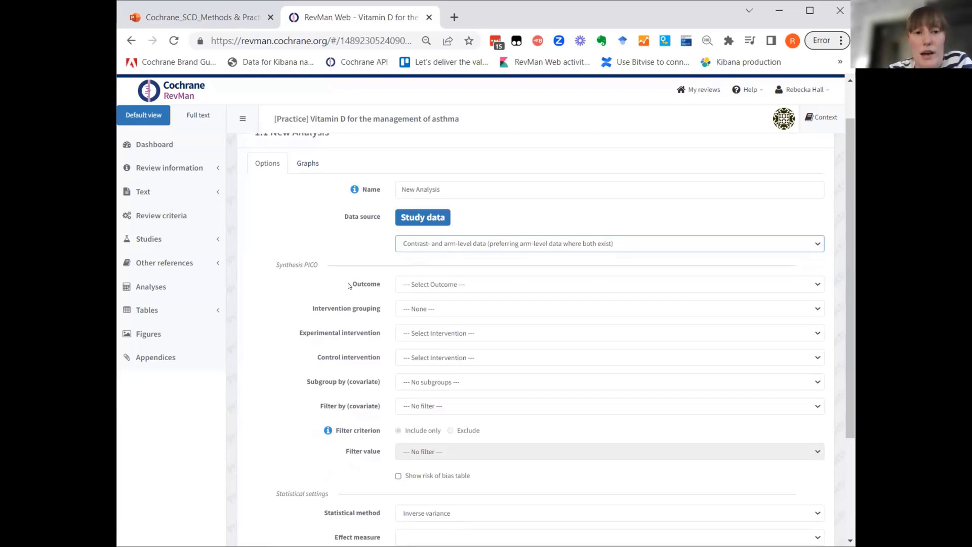
left_click(439, 286)
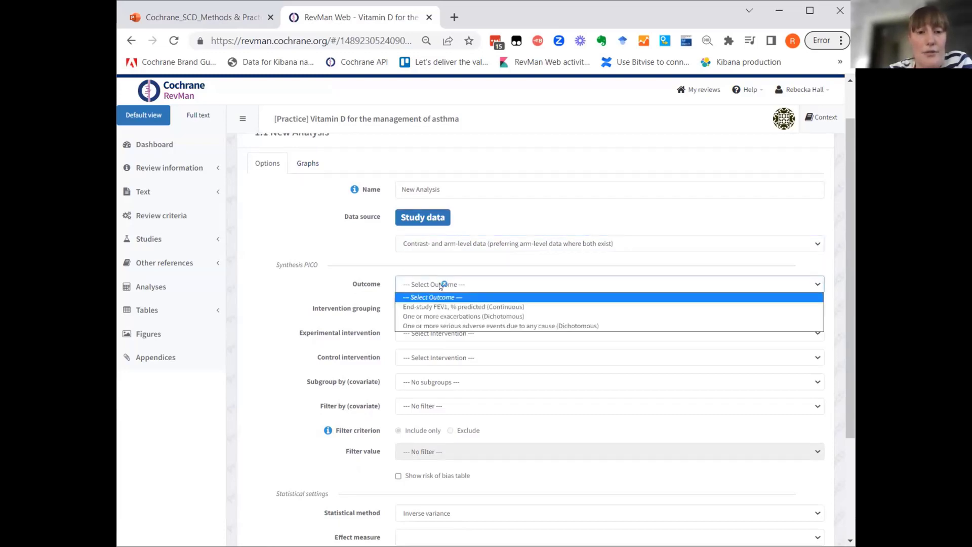
left_click(478, 317)
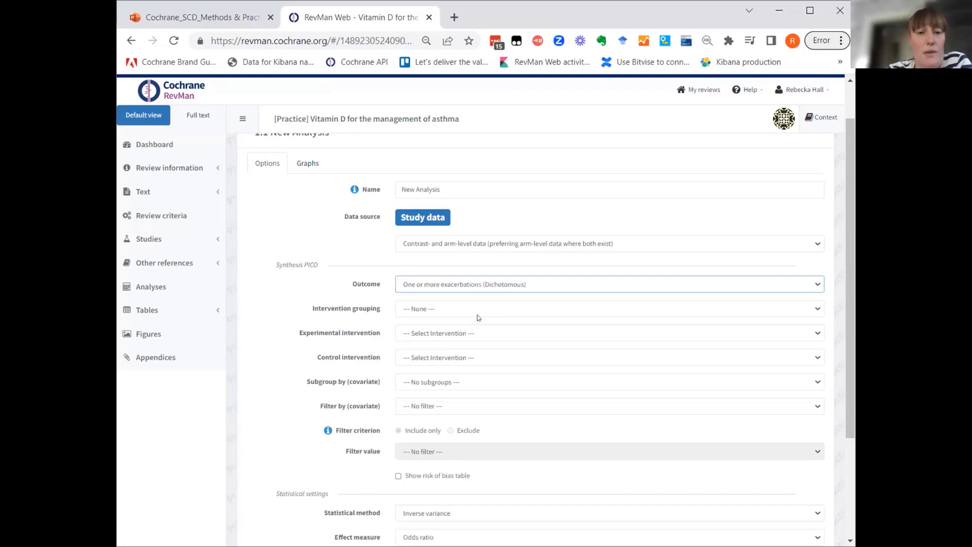
left_click(432, 310)
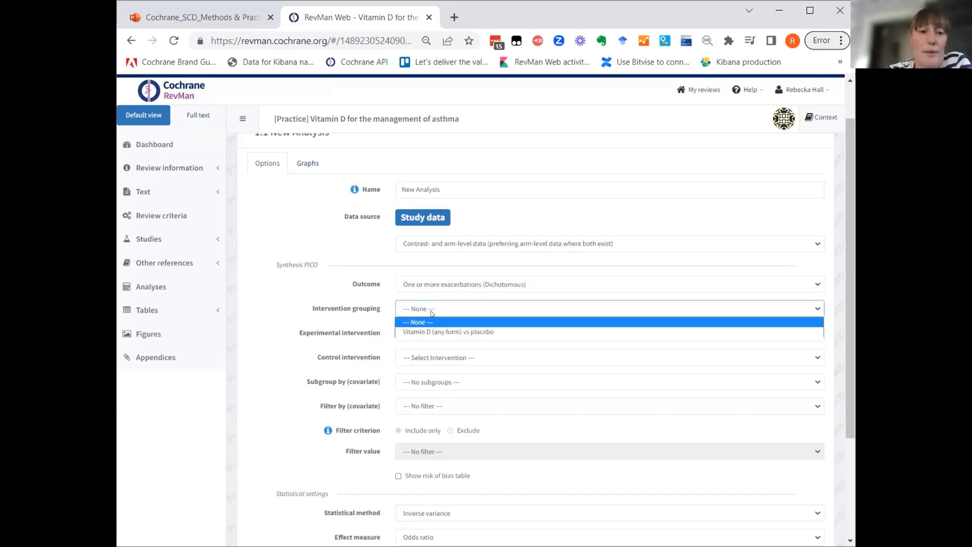
left_click(486, 331)
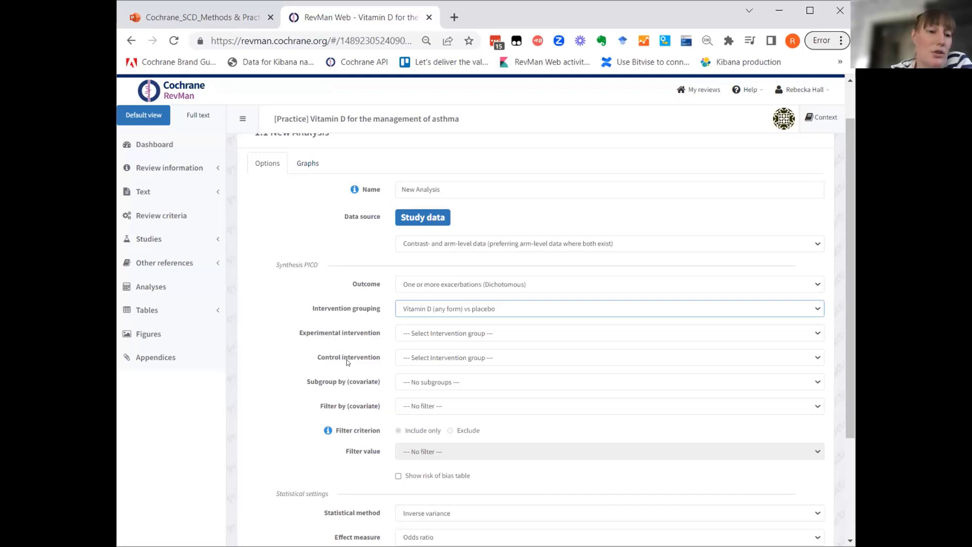
Set the experimental intervention to "Vitamin D (any form)" and the control intervention to "Placebo".
left_click(452, 334)
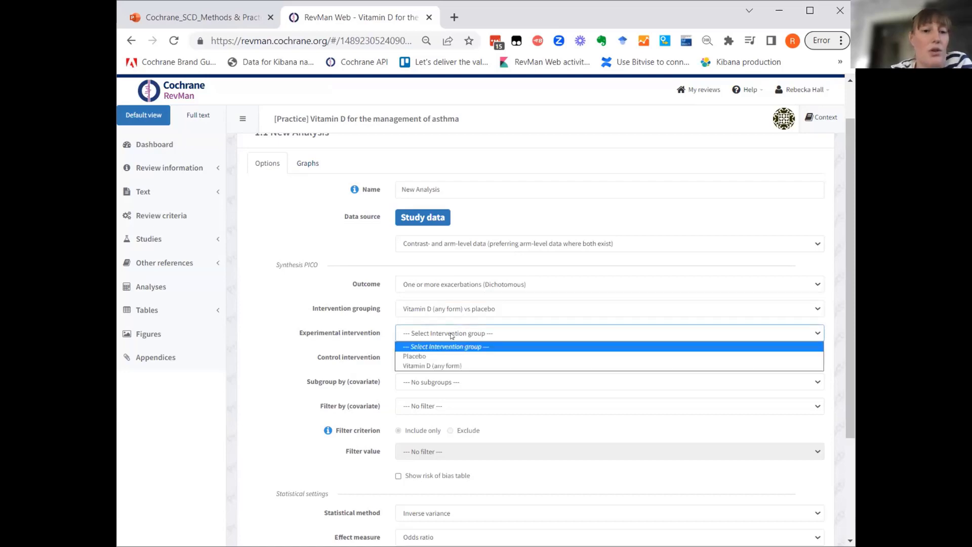
left_click(439, 364)
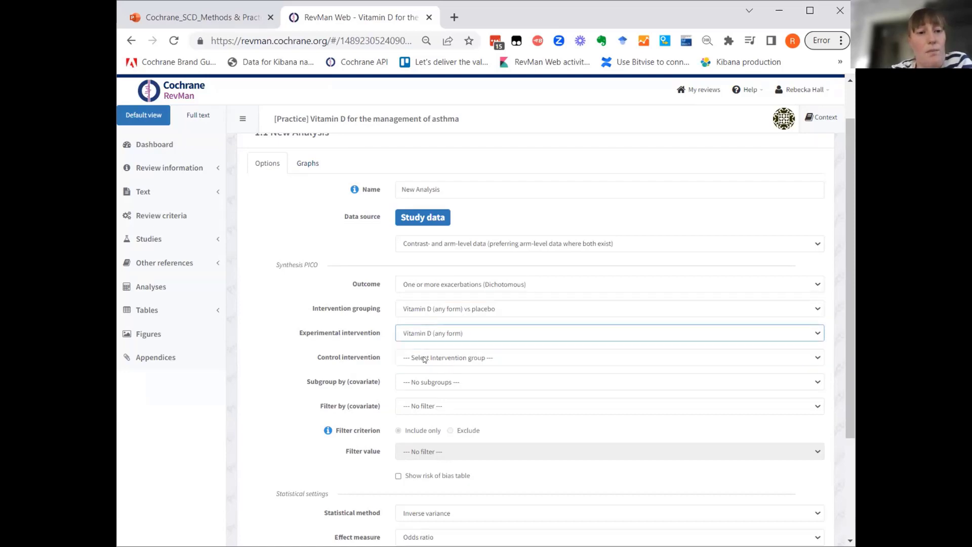
left_click(425, 359)
left_click(413, 381)
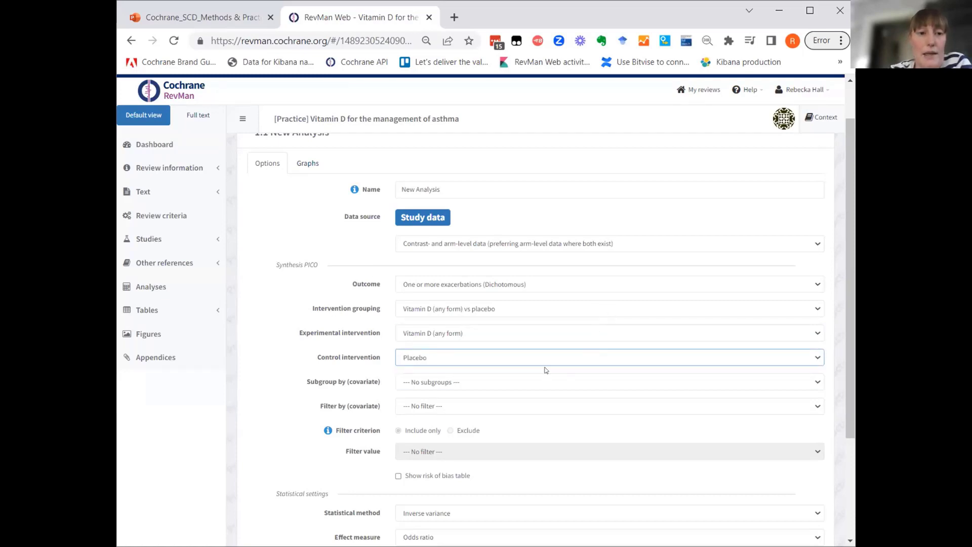
scroll(339, 301, "up", 1)
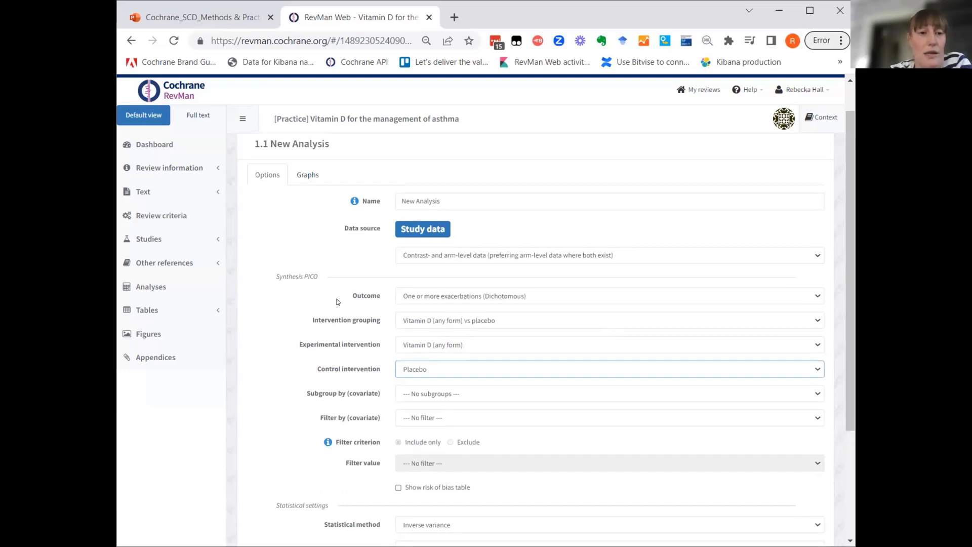
scroll(338, 302, "down", 3)
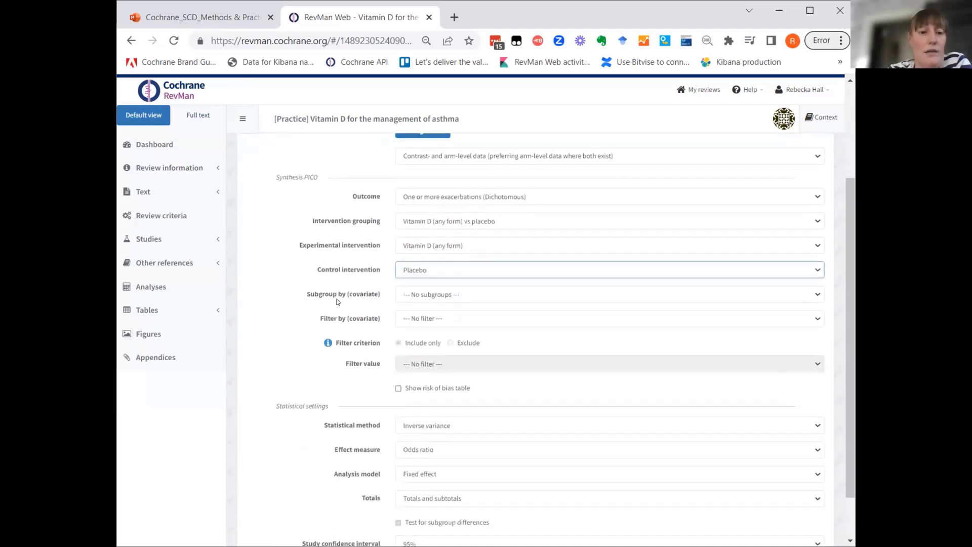
scroll(338, 302, "down", 1)
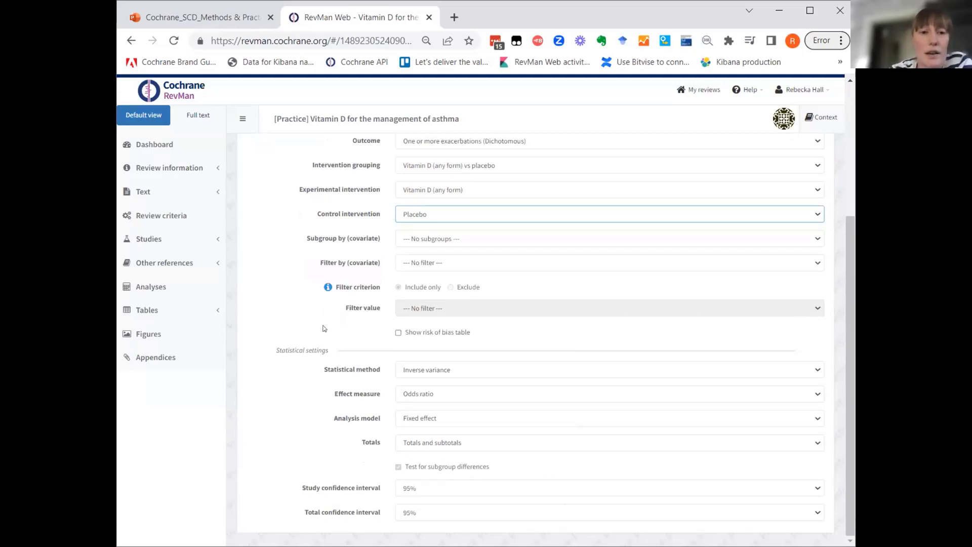
scroll(317, 214, "up", 2)
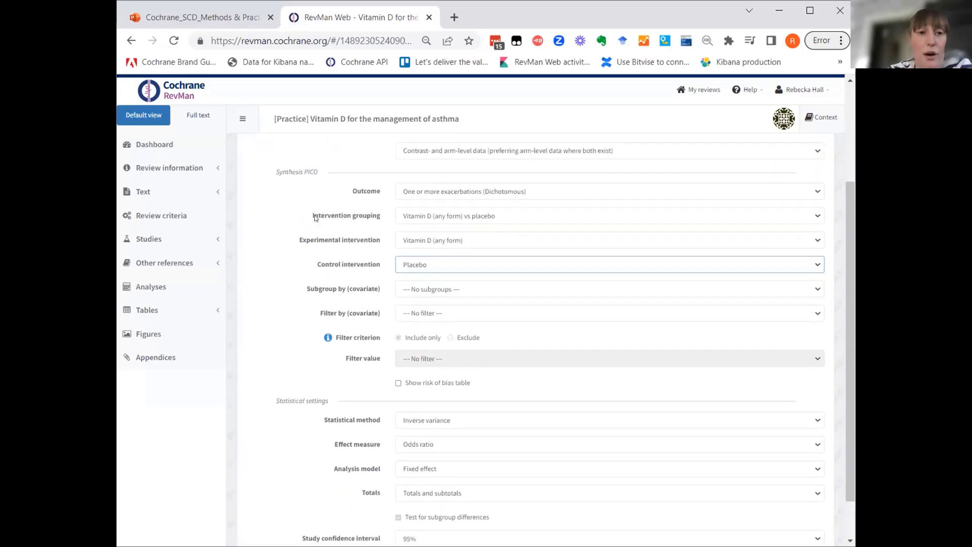
scroll(315, 217, "up", 1)
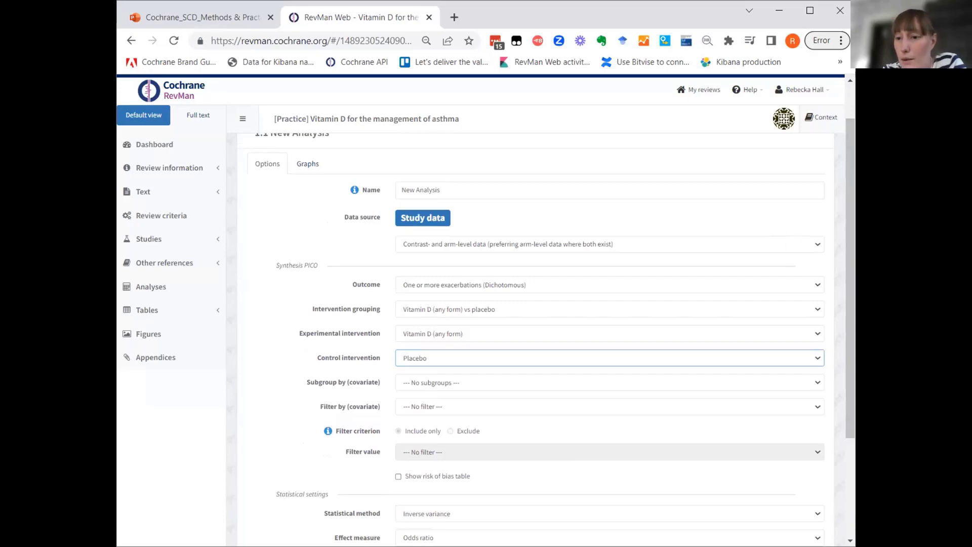
Name the analysis "One or more exacerbations - any vitamin D" and return to the list of analyses.
left_click(444, 187)
key("BackSpace")
key("BackSpace")
key("BackSpace")
key("BackSpace")
key("BackSpace")
key("BackSpace")
key("BackSpace")
key("BackSpace")
key("BackSpace")
key("BackSpace")
key("BackSpace")
key("BackSpace")
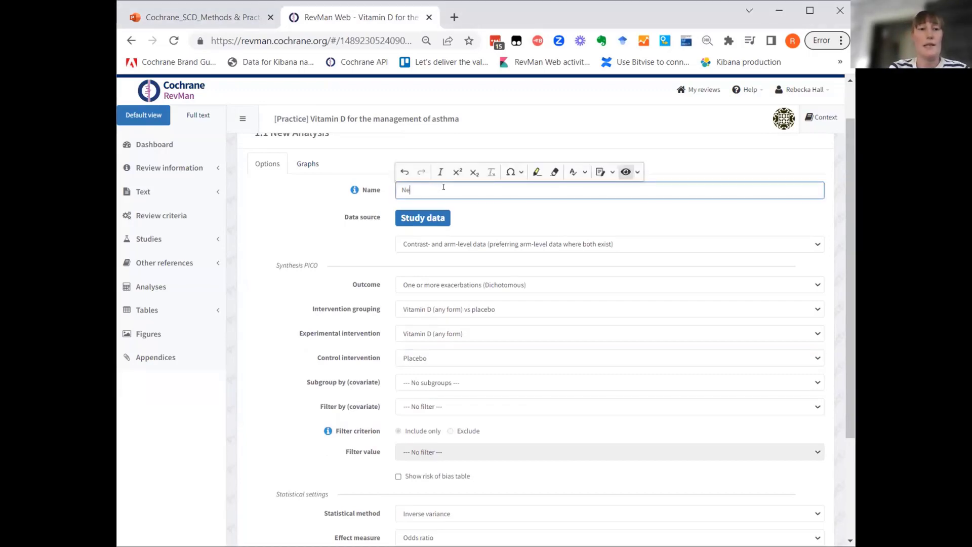
type("O")
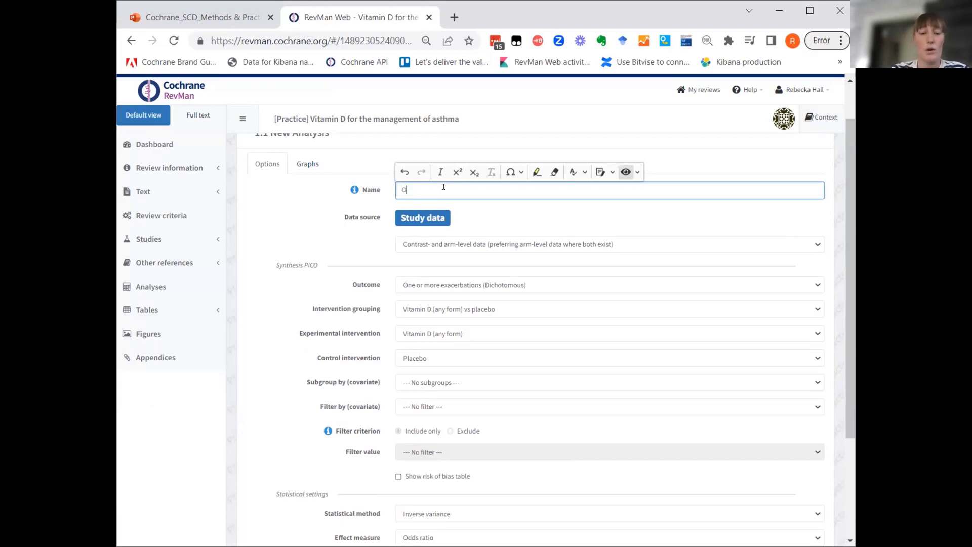
type("ne or more e")
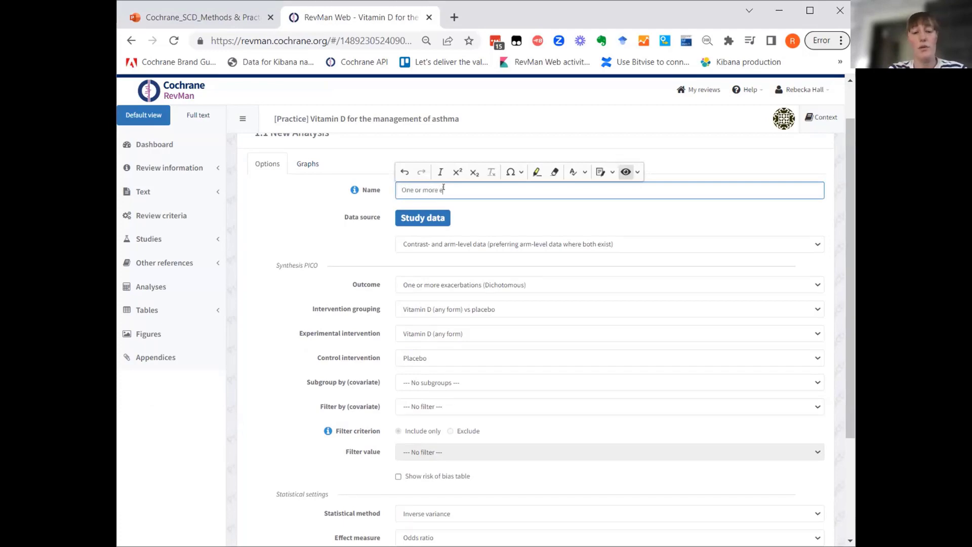
type("xacerbation")
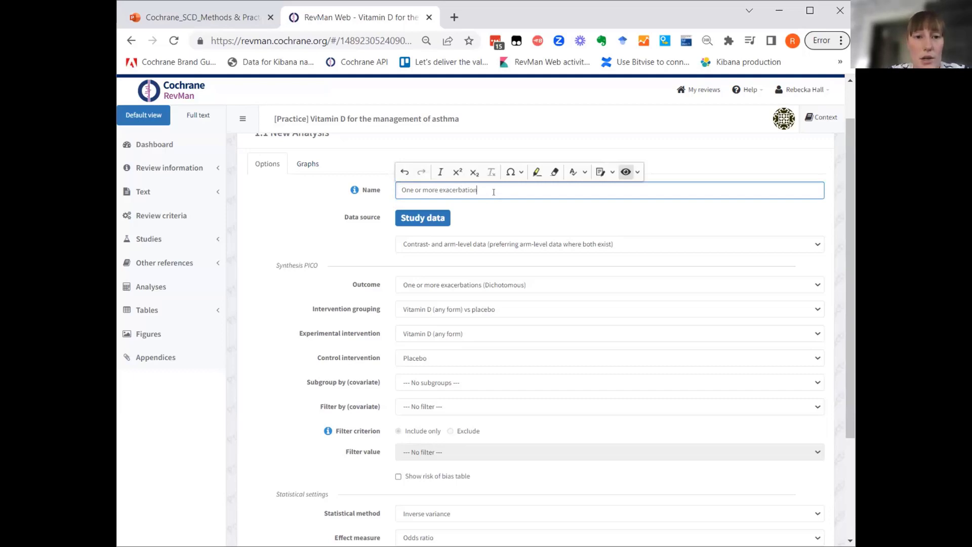
type("s -")
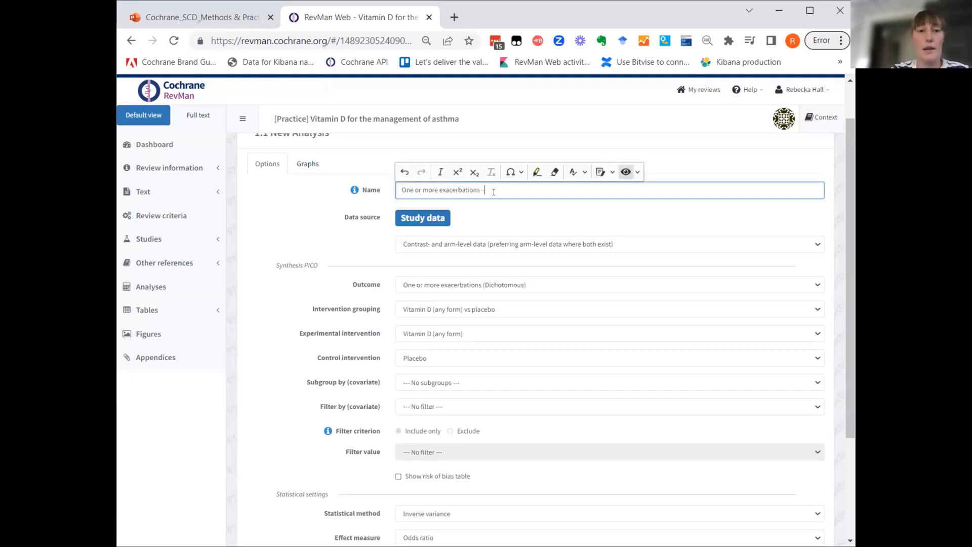
type(" any vit")
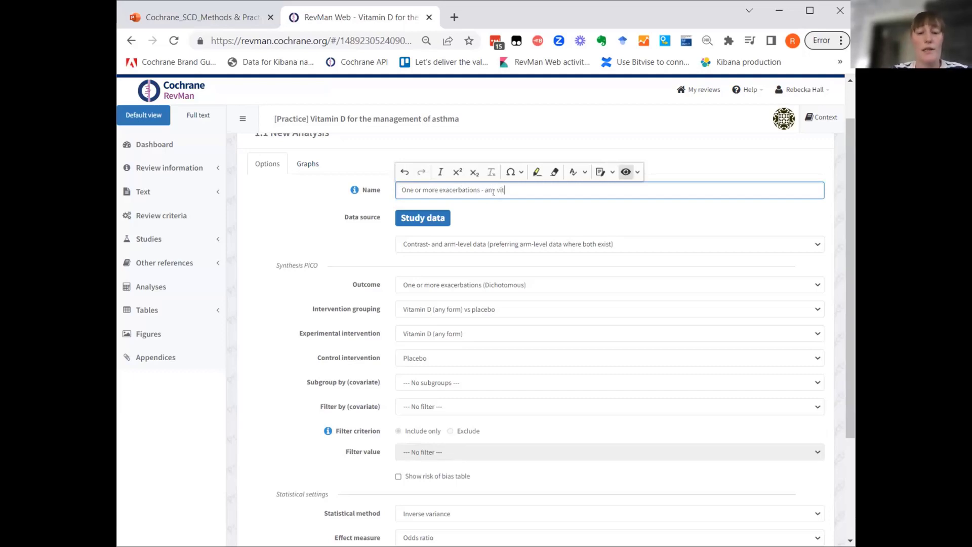
type("amin D")
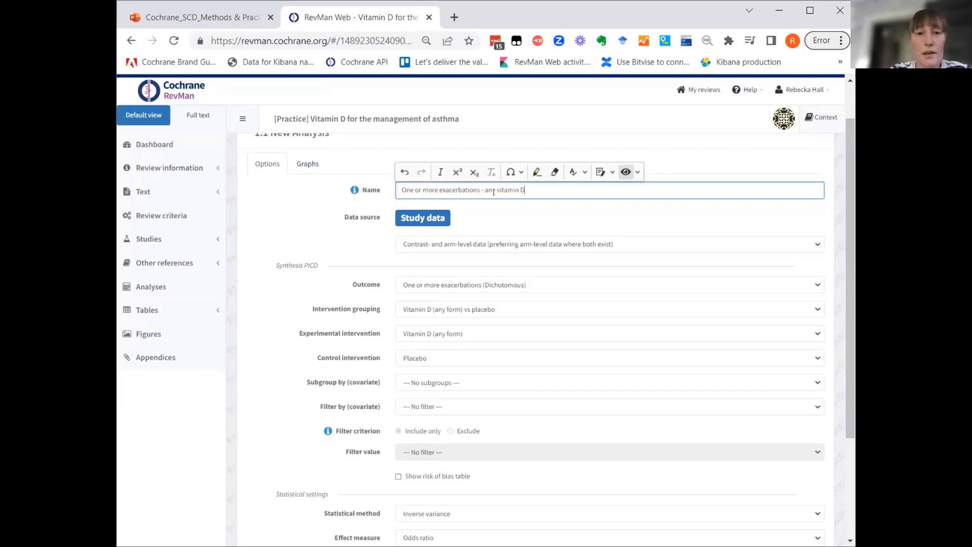
left_click(314, 199)
scroll(314, 199, "up", 1)
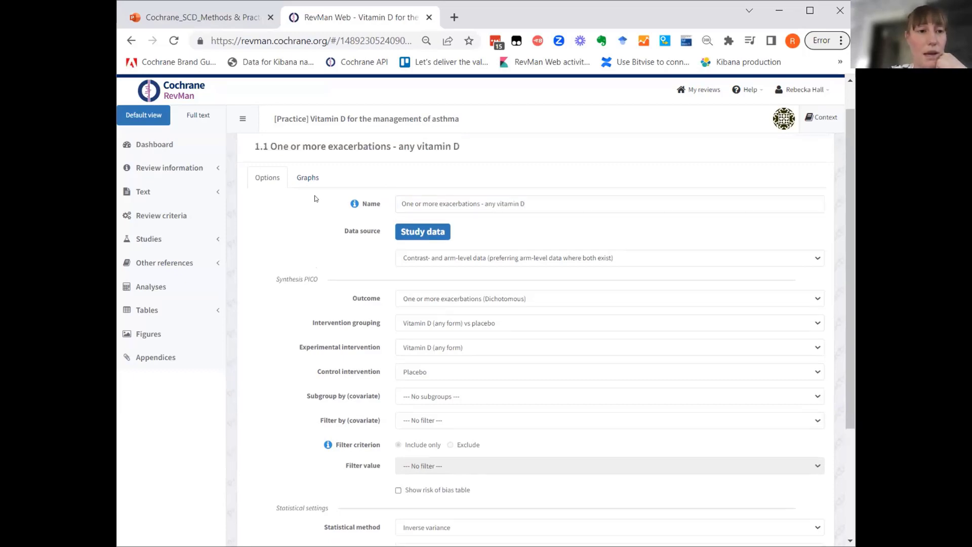
left_click(258, 144)
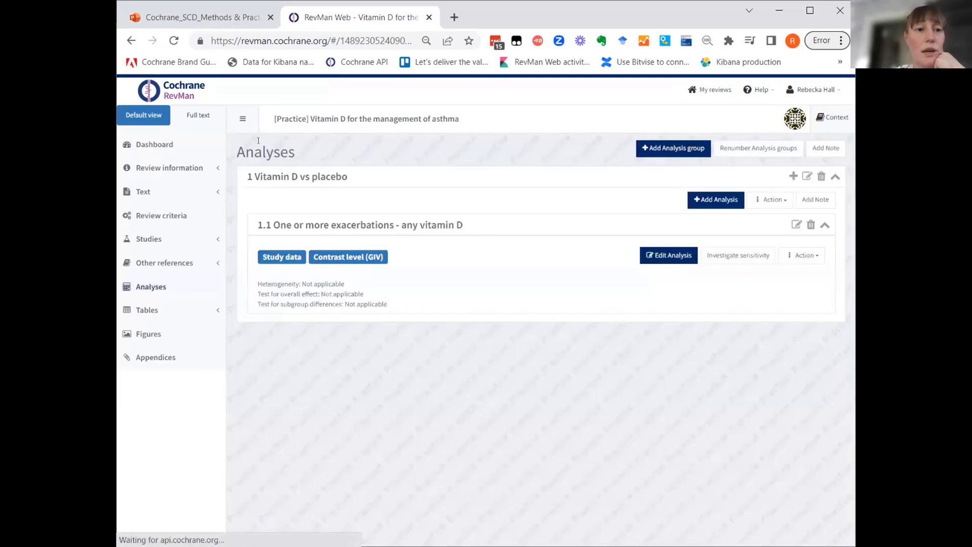
Add a second study-data analysis to the Vitamin D vs placebo group, using contrast- and arm-level data with arm-level data preferred where both exist.
left_click(721, 201)
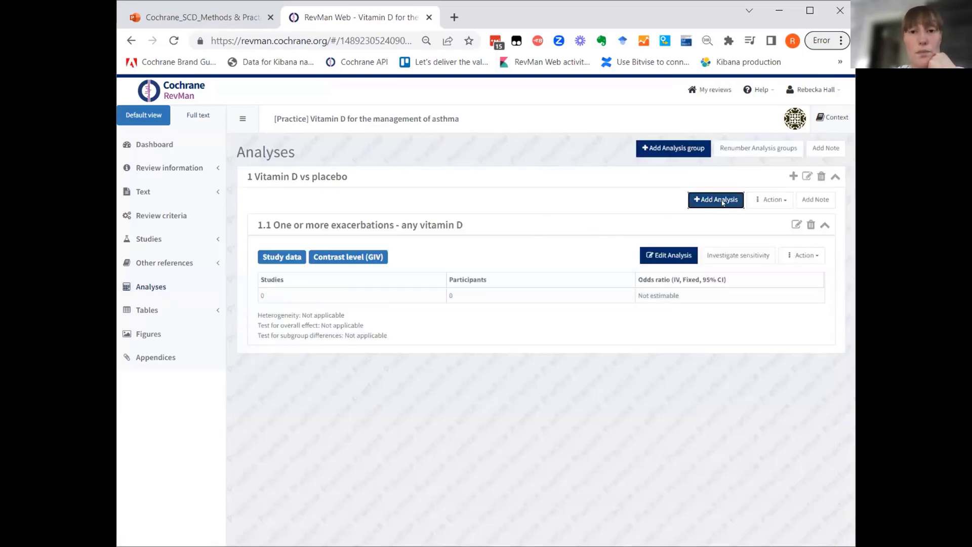
left_click(576, 277)
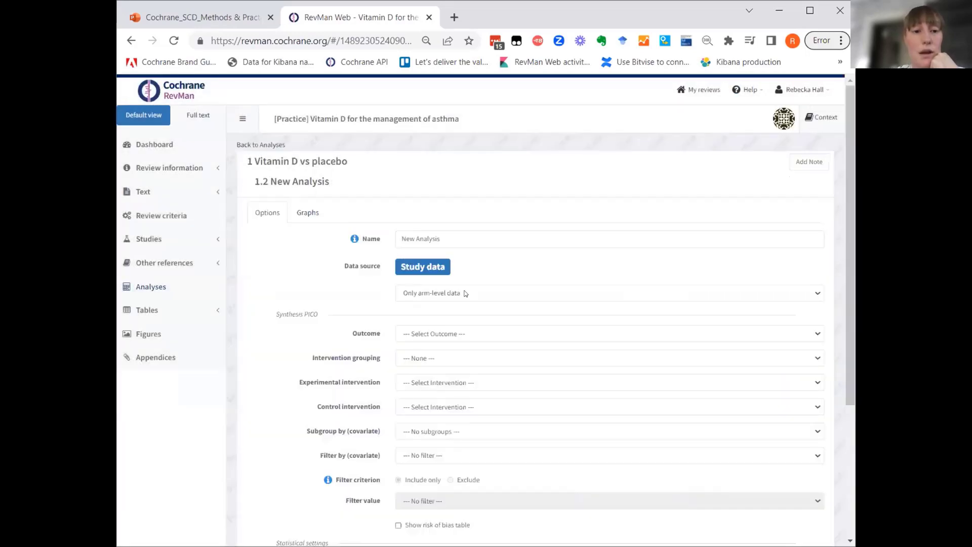
left_click(464, 293)
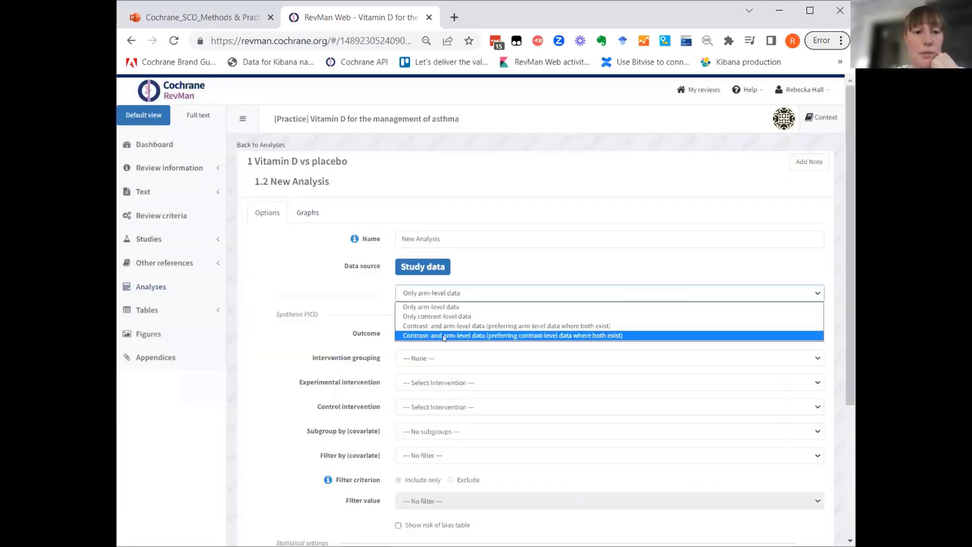
left_click(449, 326)
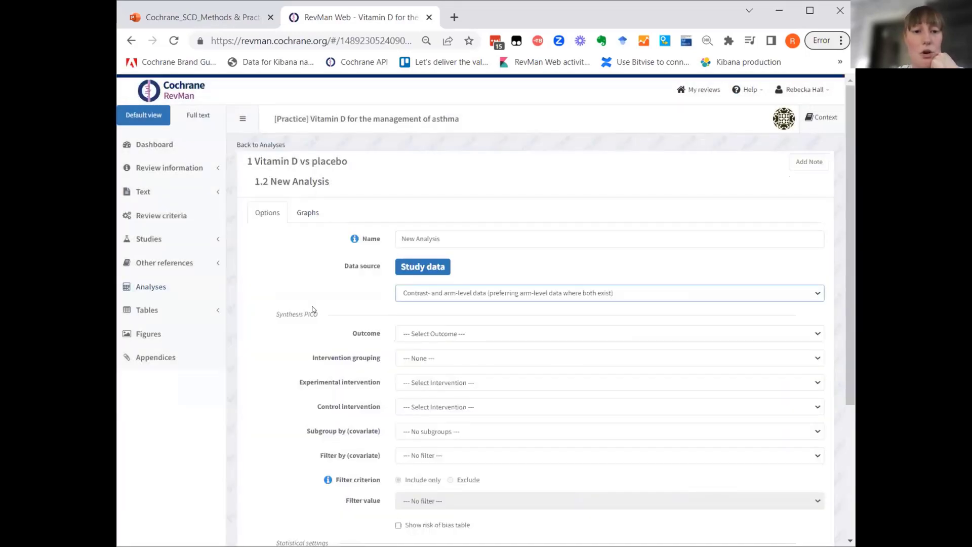
Set the second analysis's outcome to "One or more exacerbations (Dichotomous)", without an intervention grouping.
scroll(314, 309, "down", 2)
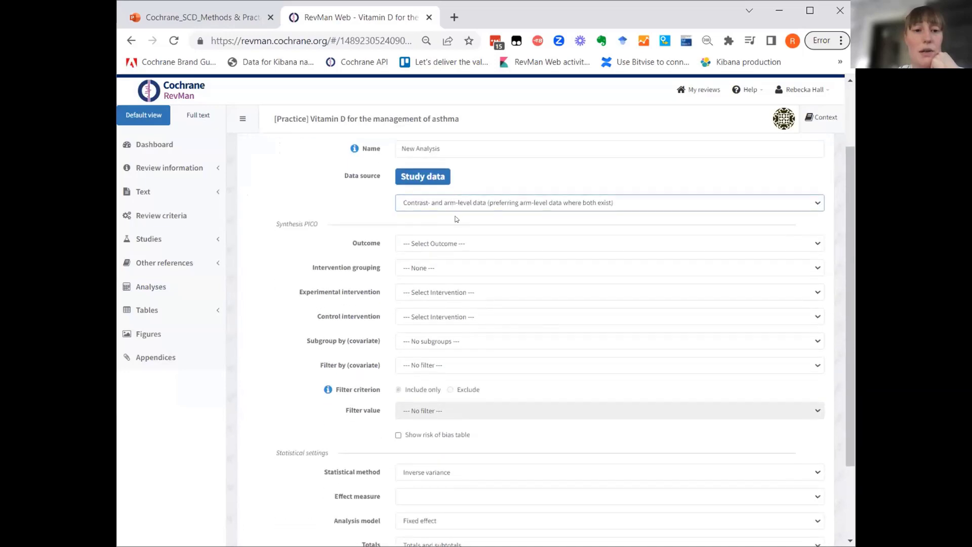
left_click(471, 245)
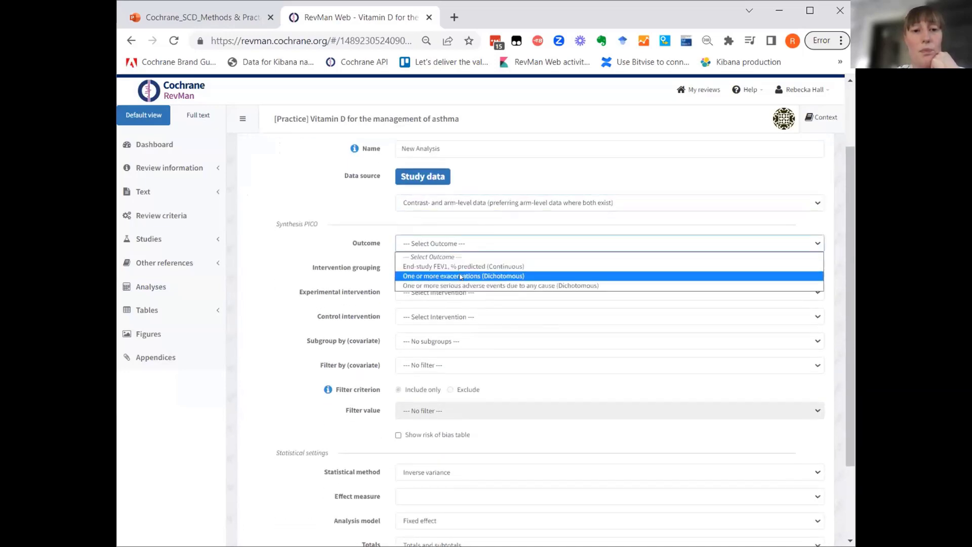
left_click(461, 277)
left_click(356, 270)
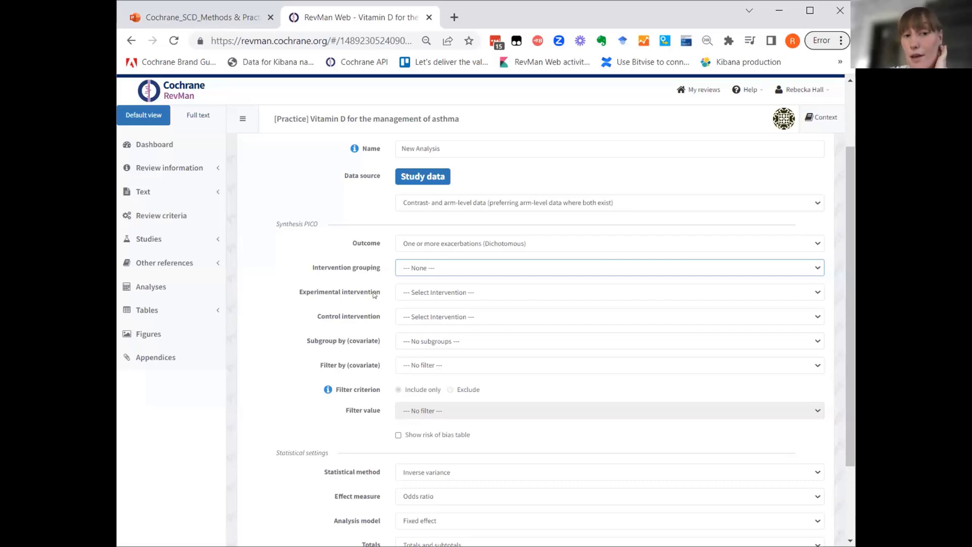
Set the experimental intervention to "Cholecalciferol only" and the control intervention to "Placebo".
left_click(448, 293)
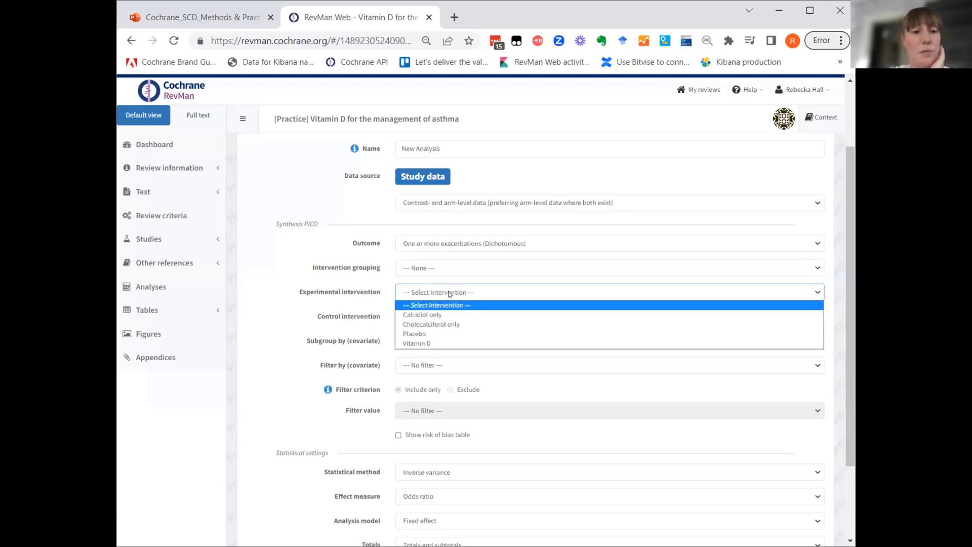
left_click(442, 325)
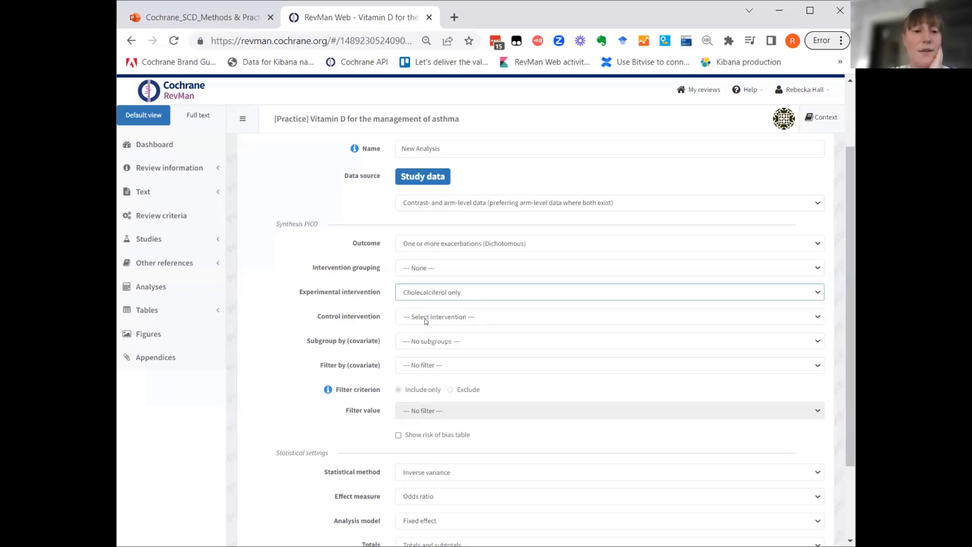
left_click(425, 319)
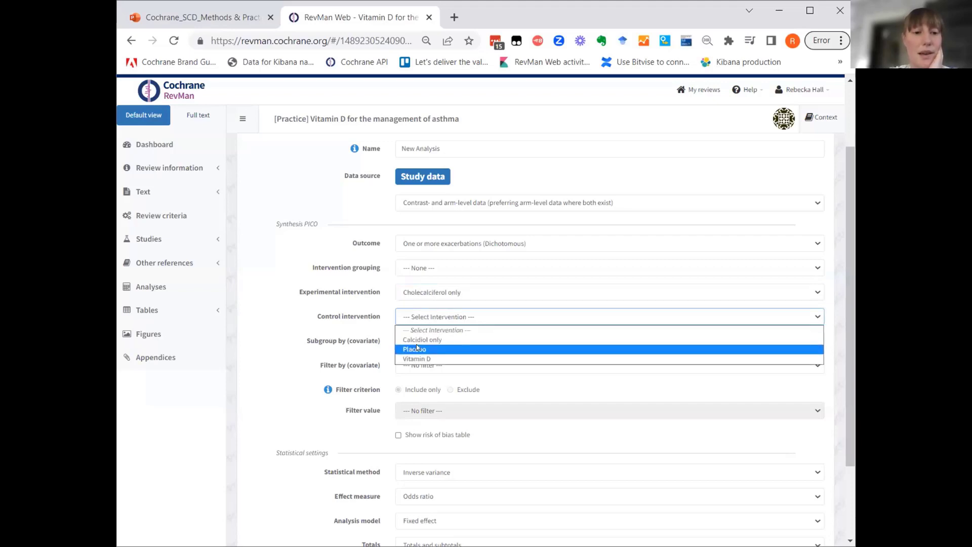
left_click(417, 348)
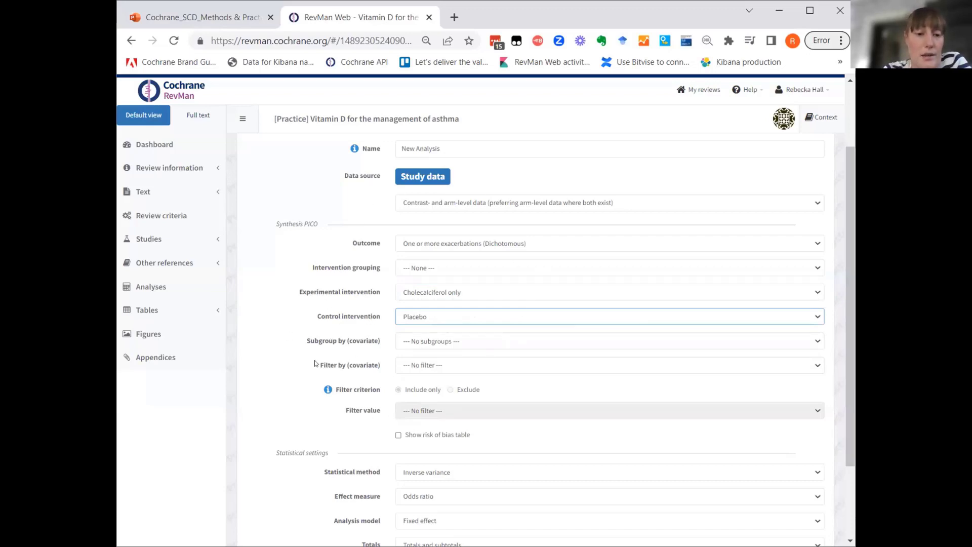
Name the second analysis "One or more exacerbations - Cholecalciferol only" and return to the list of analyses.
scroll(315, 363, "up", 2)
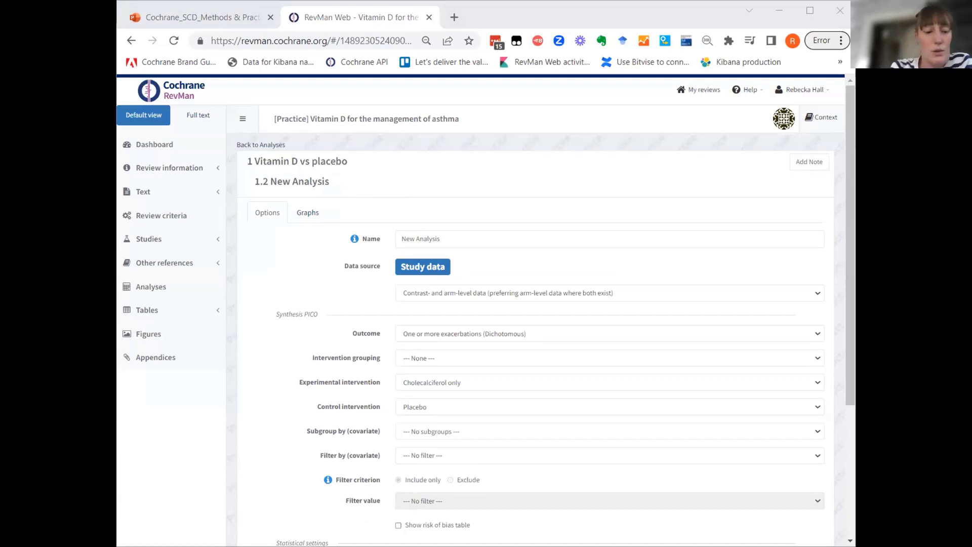
left_click(445, 235)
key("BackSpace")
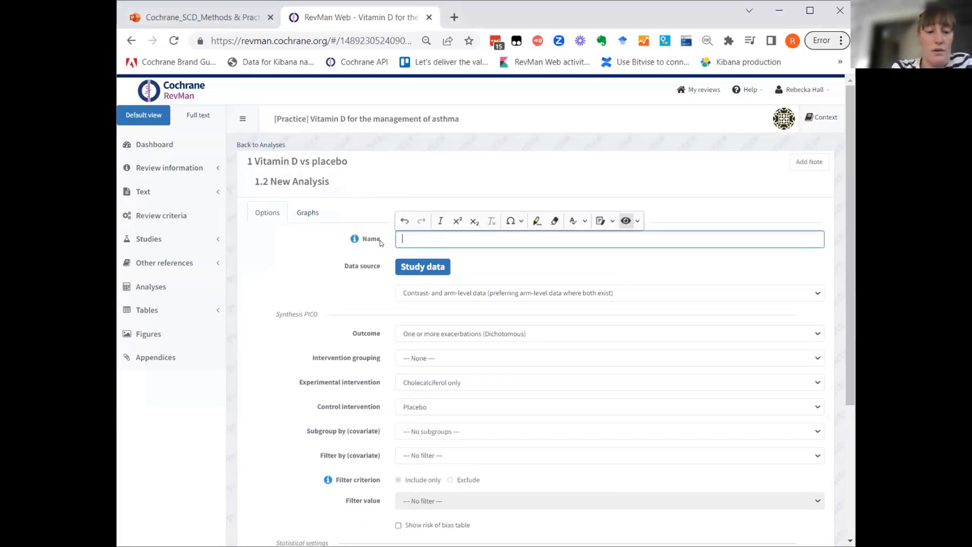
left_click(260, 146)
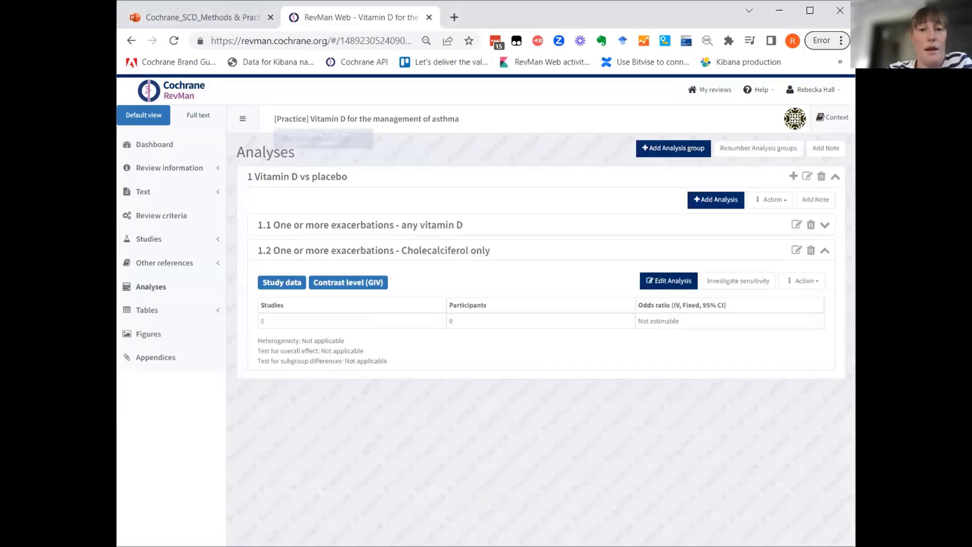
Add a third study-data analysis to the Vitamin D vs placebo group, using contrast- and arm-level data with arm-level data preferred where both exist.
left_click(707, 201)
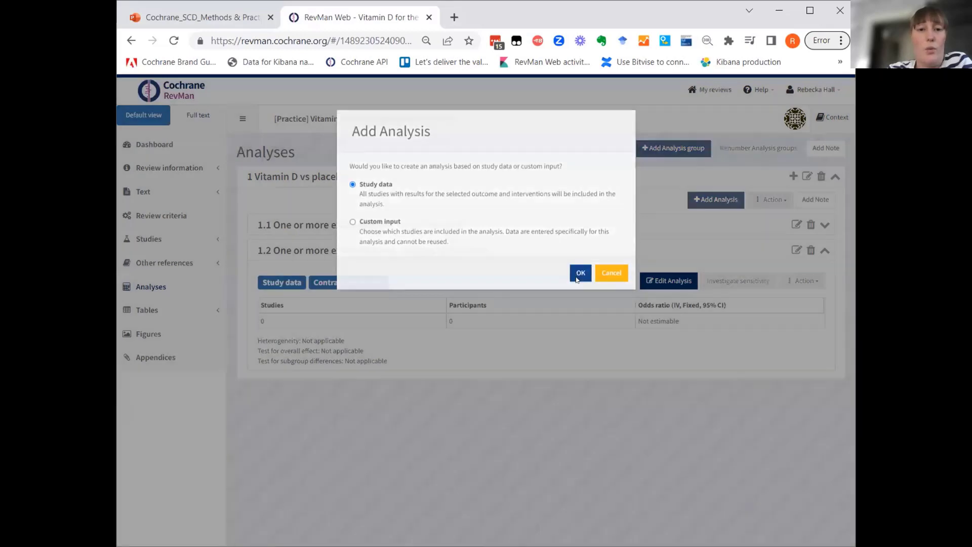
left_click(580, 274)
left_click(455, 293)
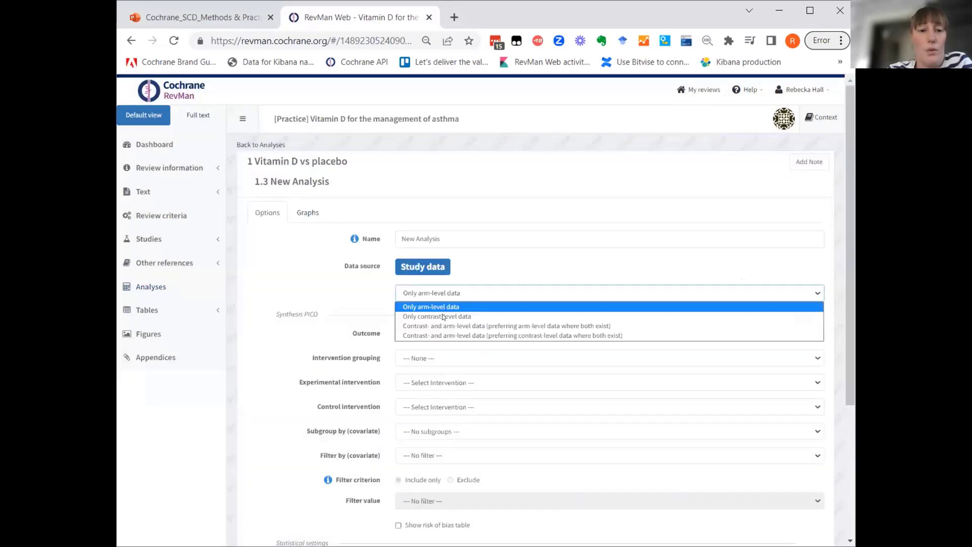
left_click(439, 326)
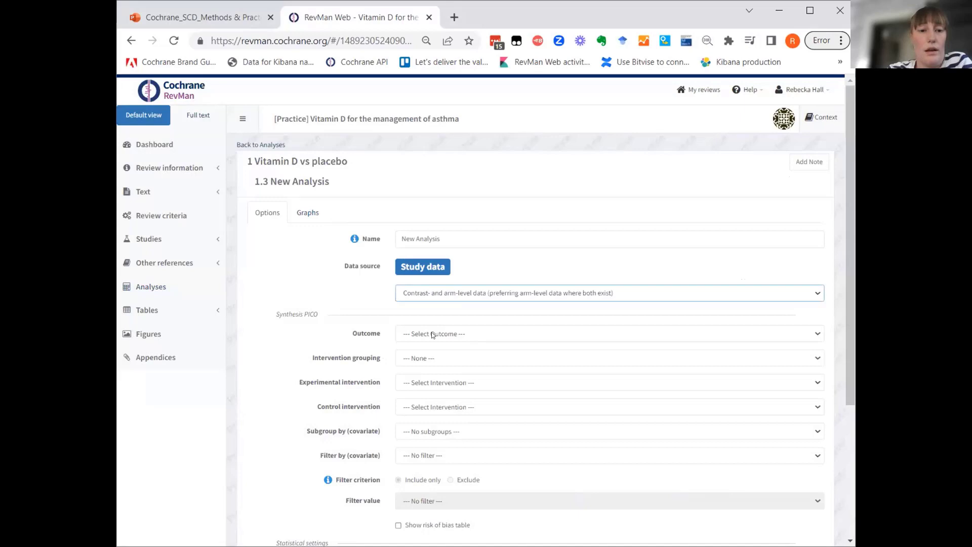
Set the third analysis's outcome to "One or more exacerbations (Dichotomous)" and its intervention grouping to "Vitamin D (any form) vs placebo".
left_click(433, 335)
left_click(452, 367)
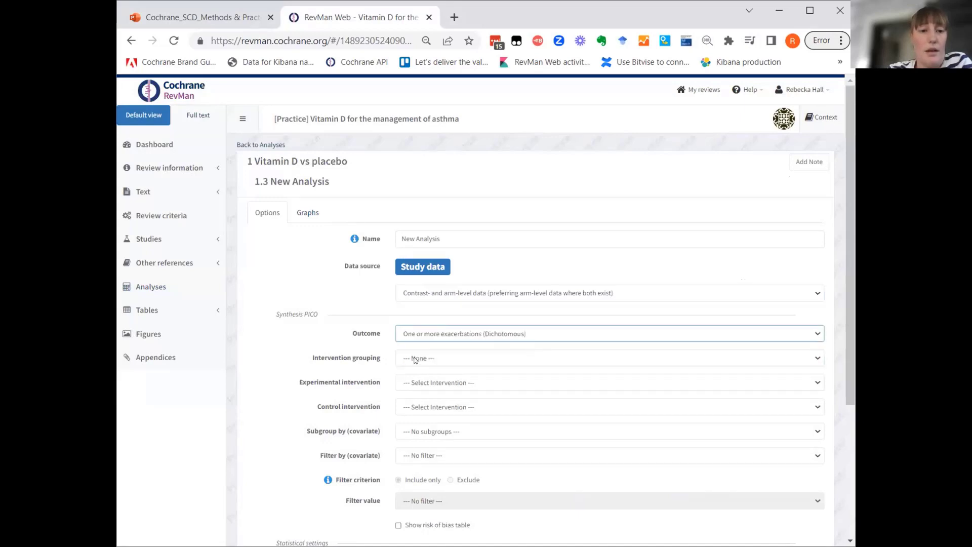
left_click(415, 359)
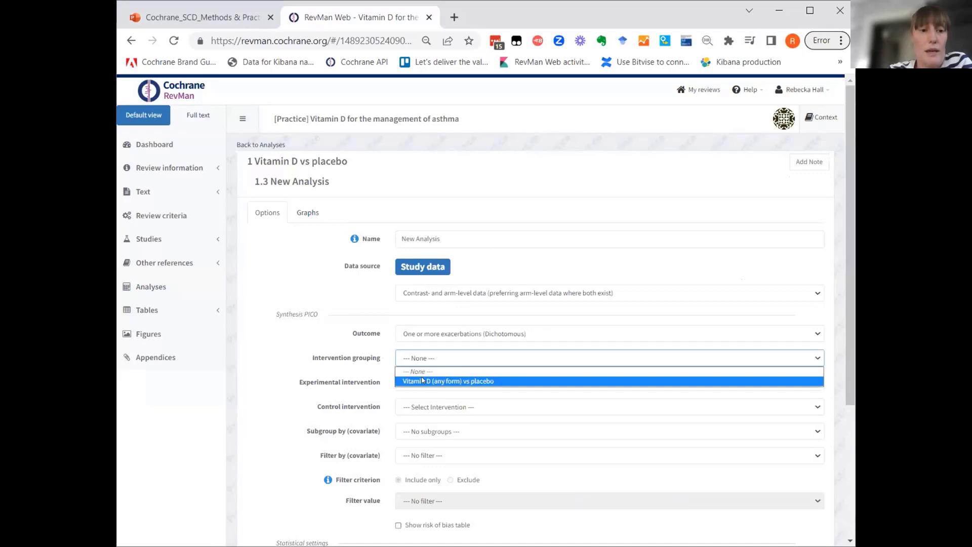
left_click(429, 380)
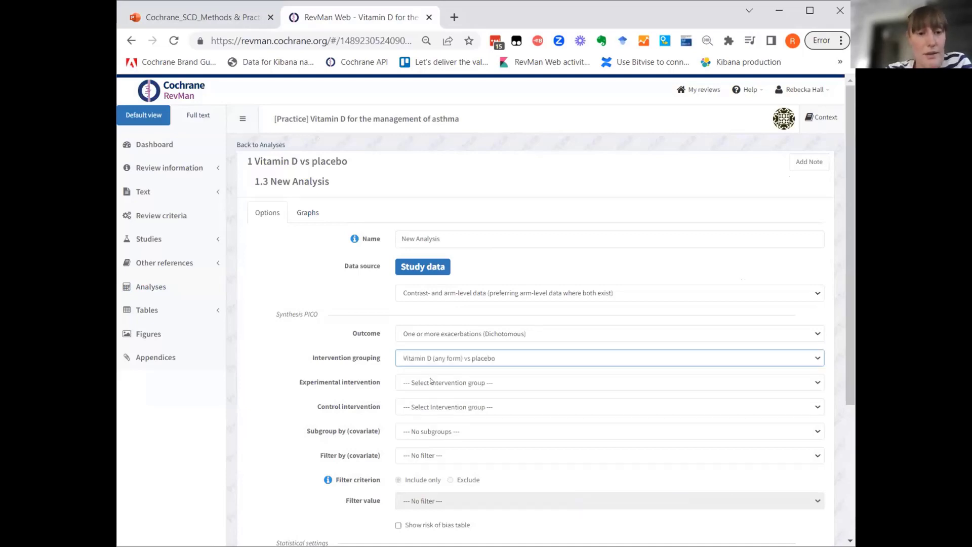
Set the third analysis's experimental intervention to "Vitamin D (any form)" and its control intervention to "Placebo".
left_click(430, 382)
left_click(425, 414)
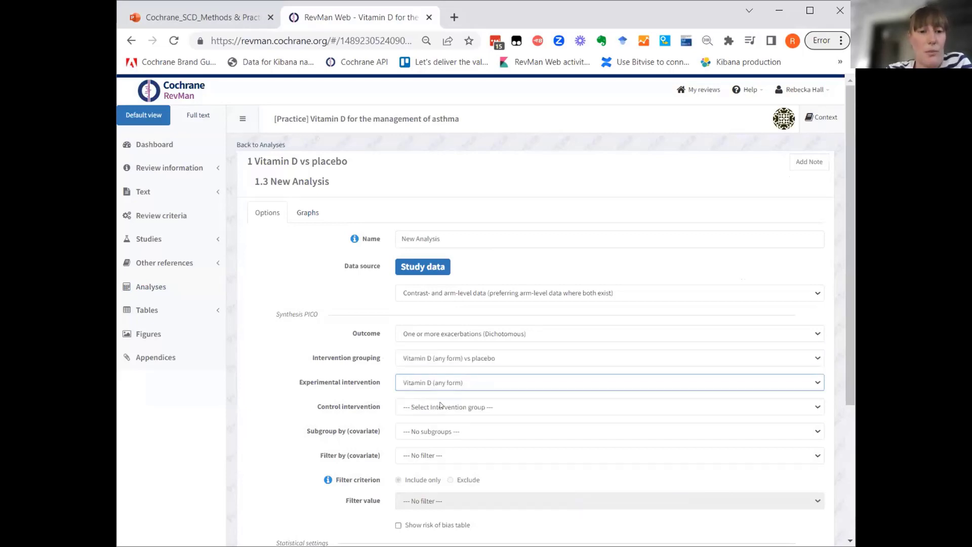
left_click(440, 406)
left_click(440, 427)
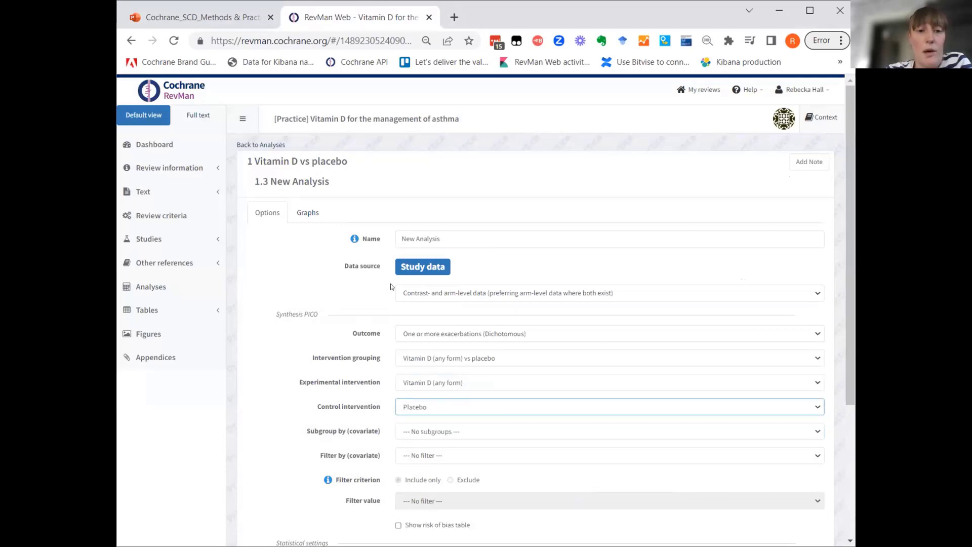
Filter the third analysis by the "Daily dose" covariate, excluding studies with the value "≤ 2000".
scroll(317, 337, "down", 2)
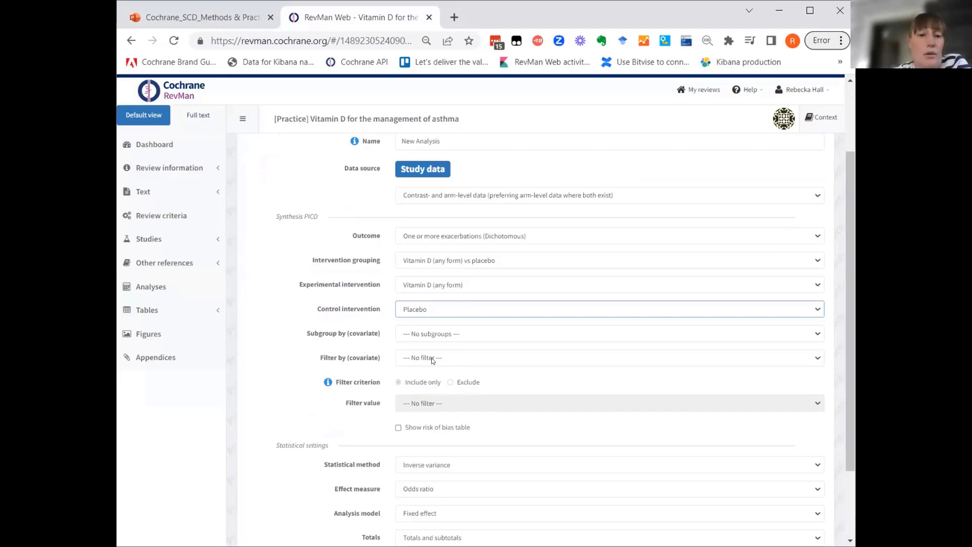
left_click(433, 358)
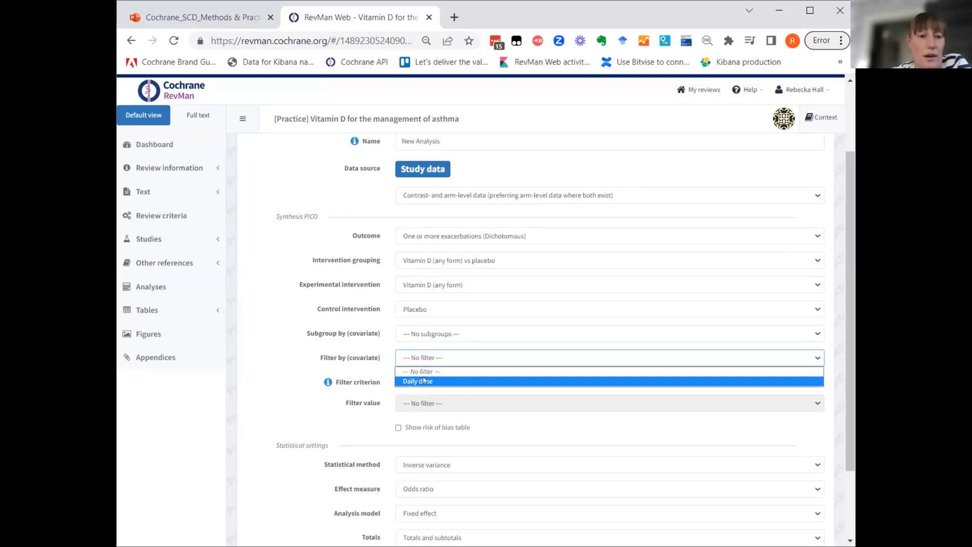
left_click(425, 381)
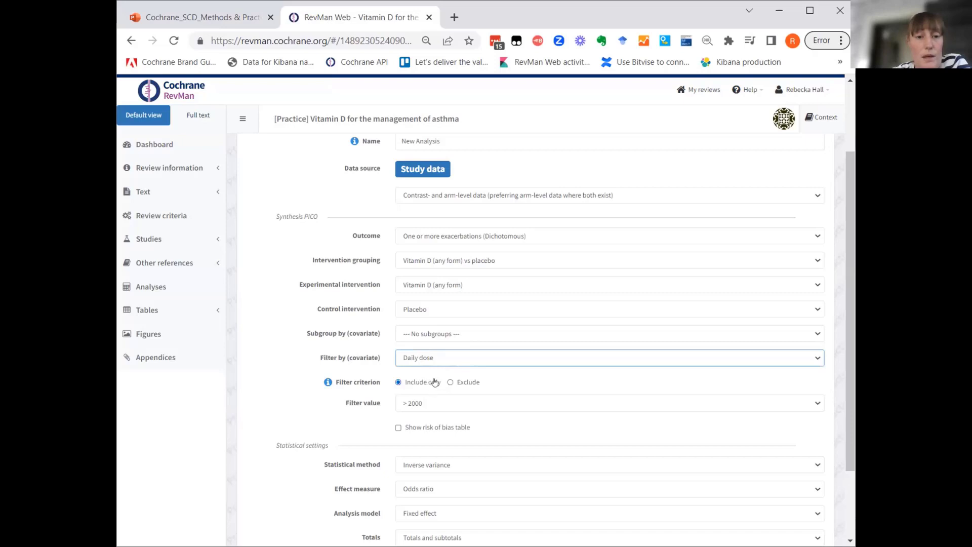
left_click(450, 382)
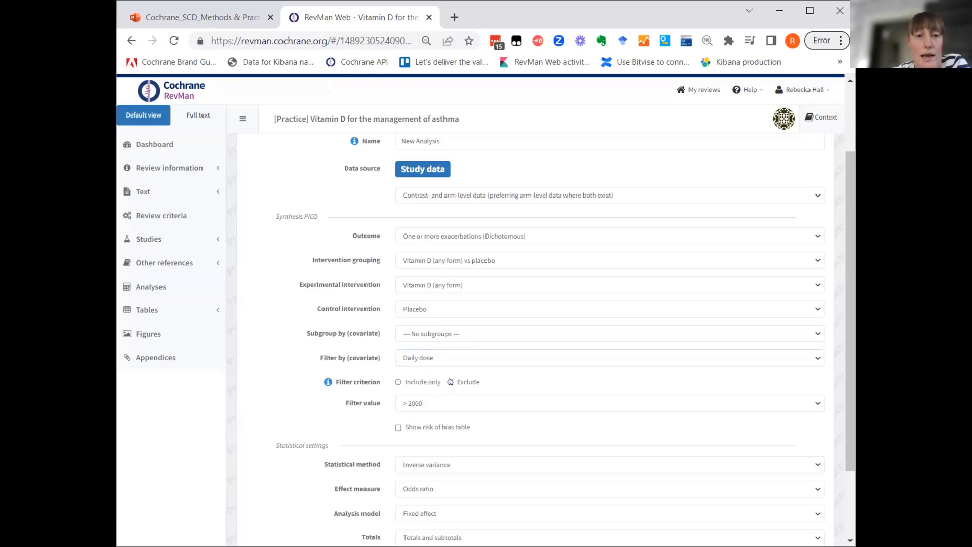
left_click(434, 404)
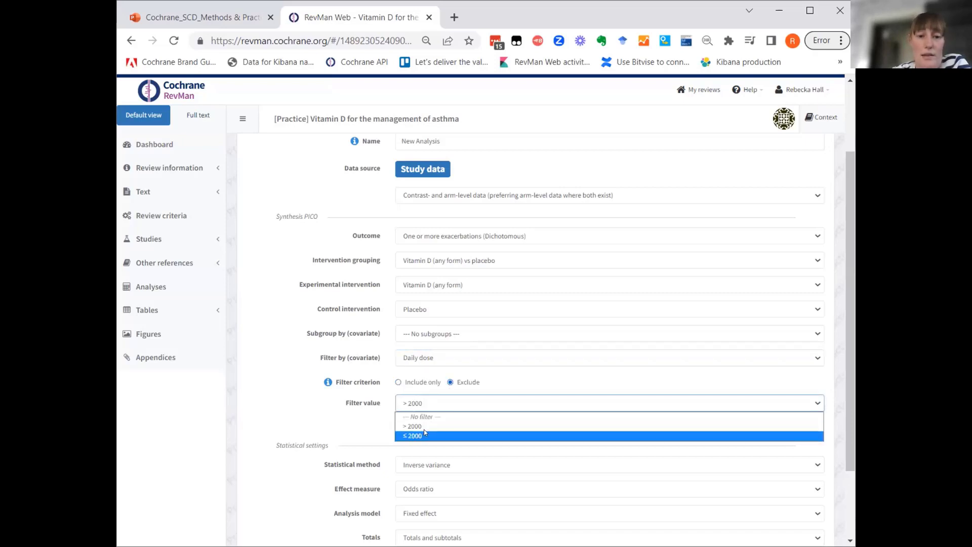
left_click(425, 432)
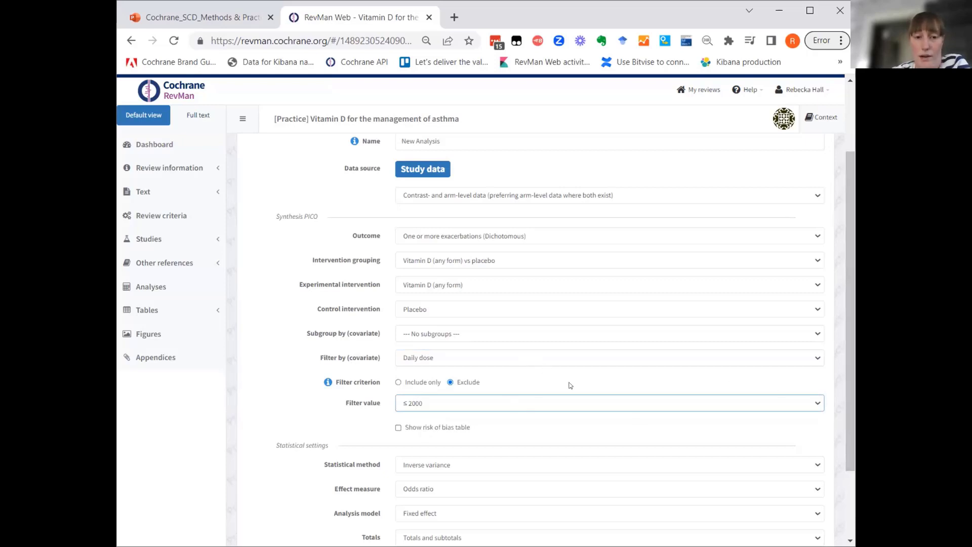
Name the third analysis "One or more exacerbations - low dose excluded" and return to the list of analyses.
scroll(571, 386, "up", 3)
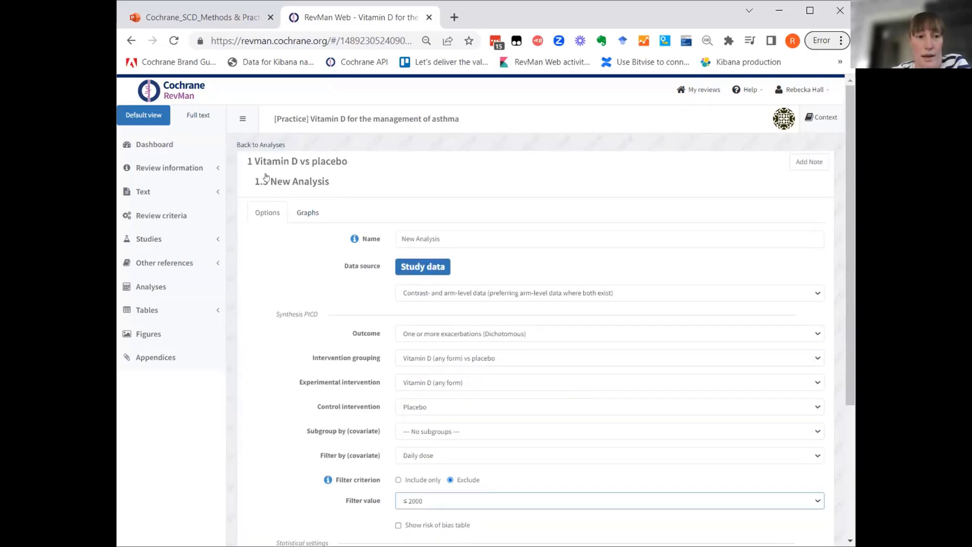
left_click(262, 143)
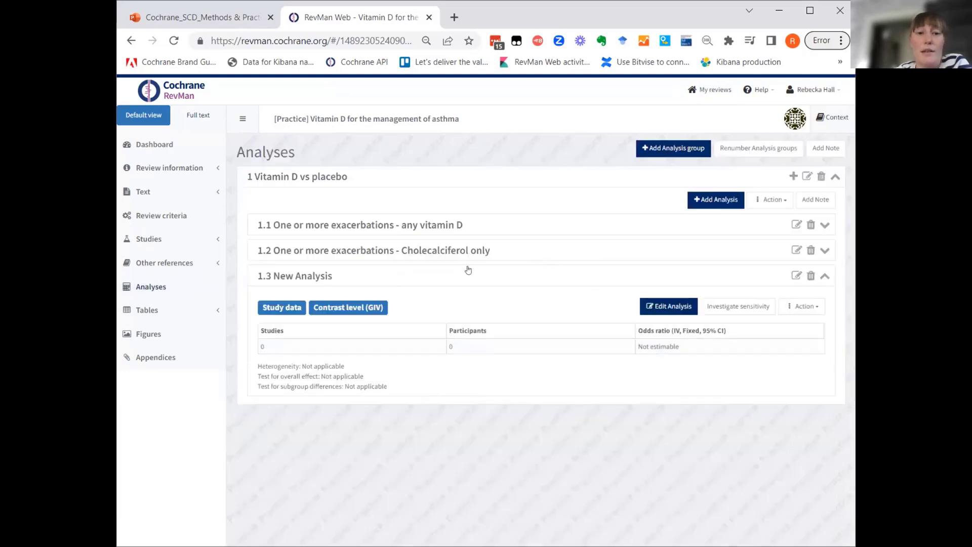
left_click(667, 305)
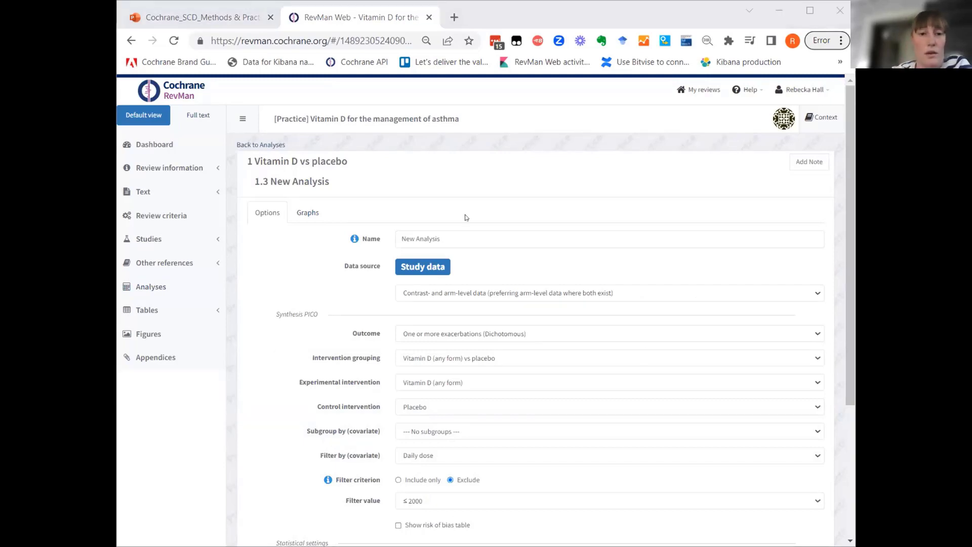
triple_click(395, 238)
key("BackSpace")
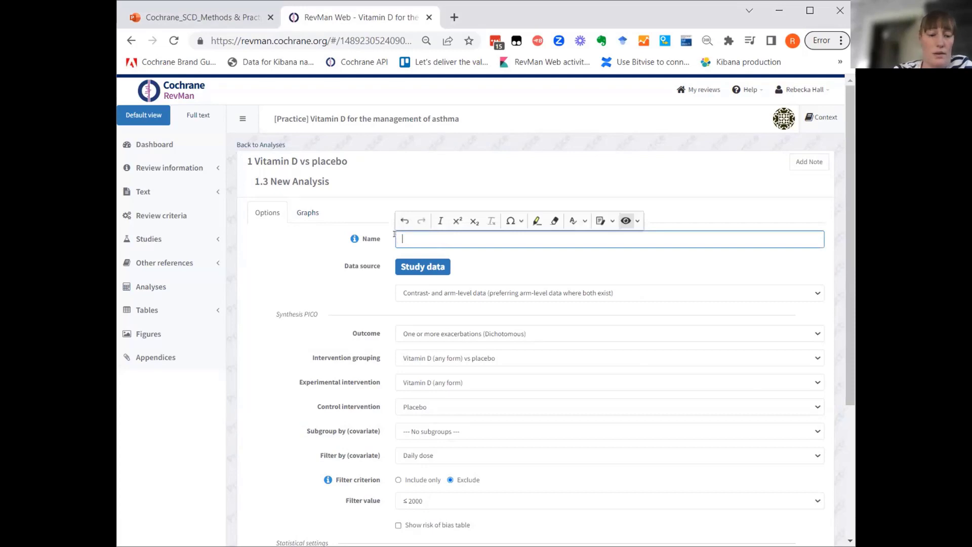
type("One or more exacerbations - low dose excluded")
left_click(253, 145)
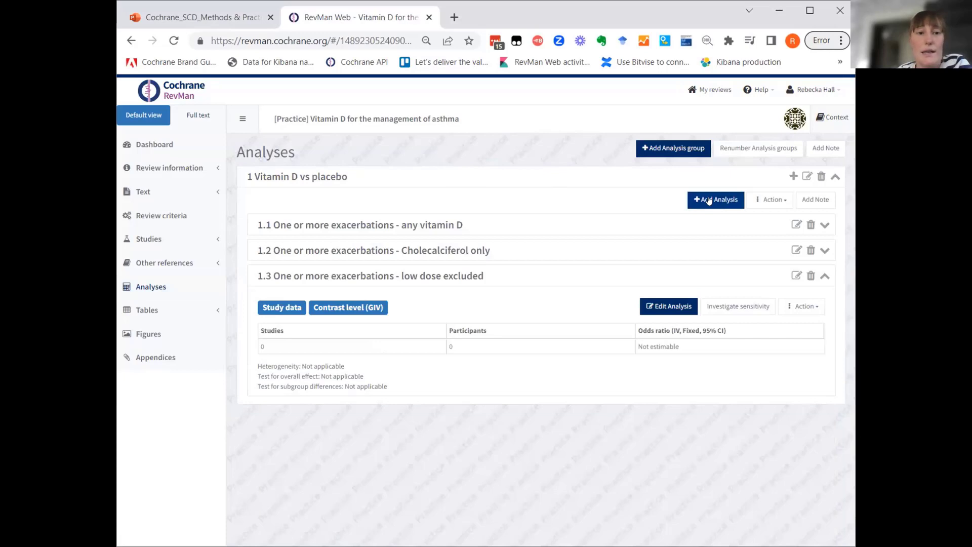
Add a fourth study-data analysis to the Vitamin D vs placebo group, using contrast- and arm-level data with arm-level data preferred where both exist.
left_click(709, 201)
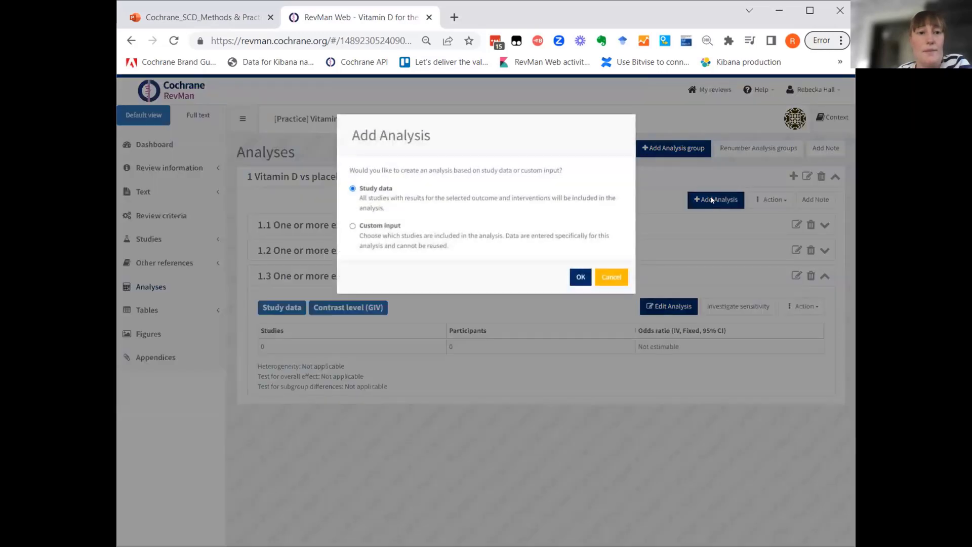
left_click(580, 277)
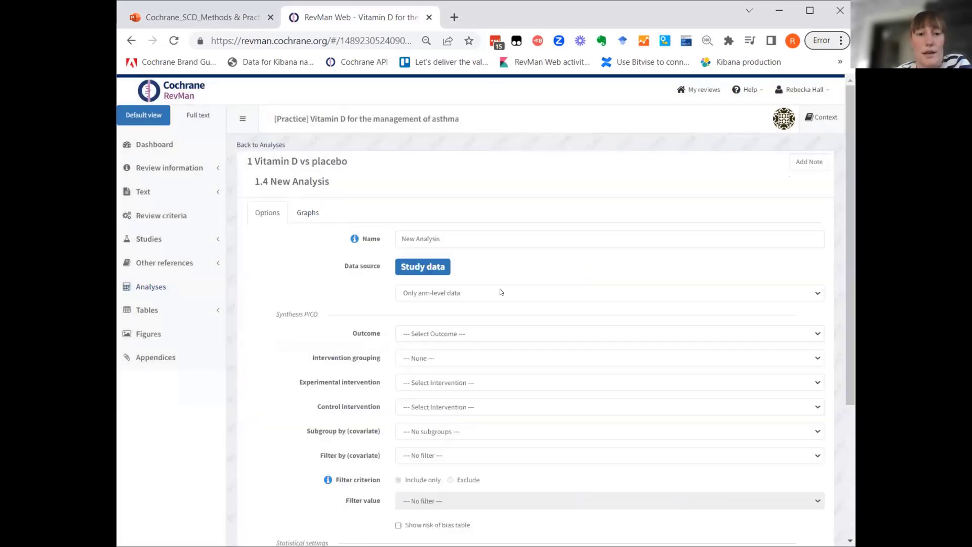
left_click(500, 292)
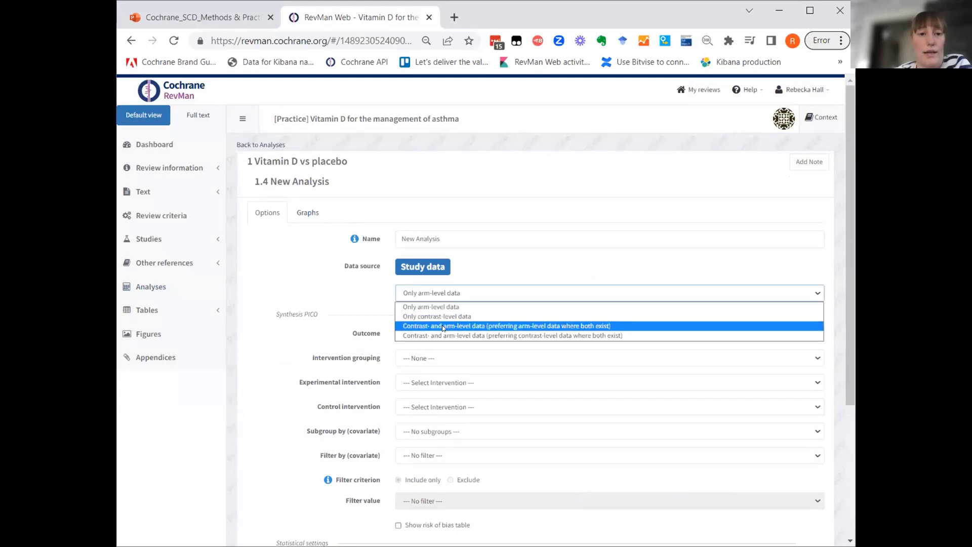
left_click(443, 327)
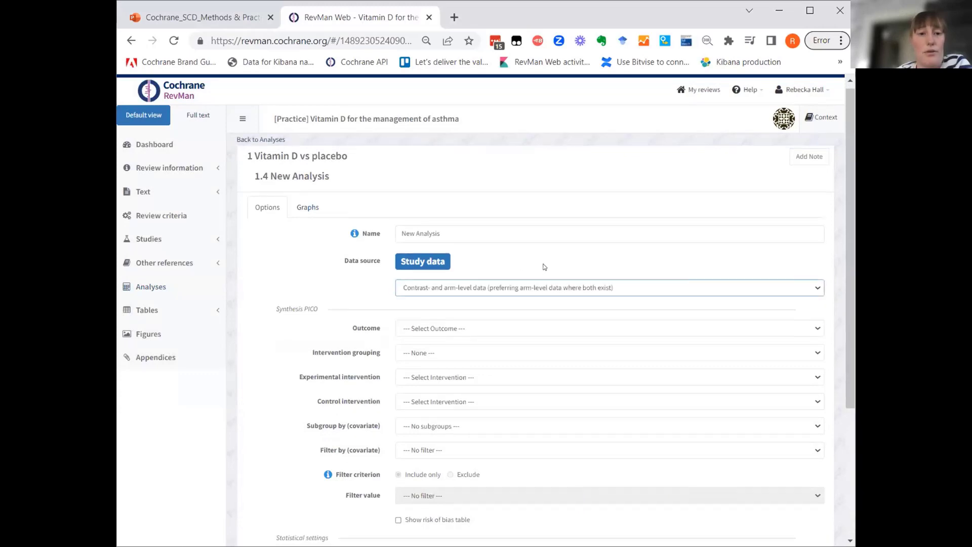
Set the fourth analysis's outcome to "One or more exacerbations (Dichotomous)" and its intervention grouping to "Vitamin D (any form) vs placebo".
scroll(543, 267, "down", 2)
left_click(452, 238)
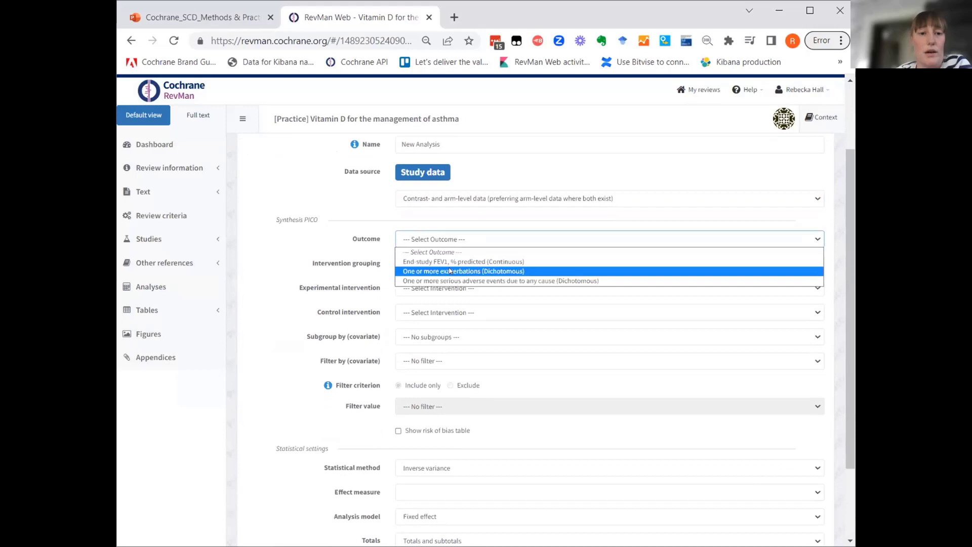
left_click(449, 270)
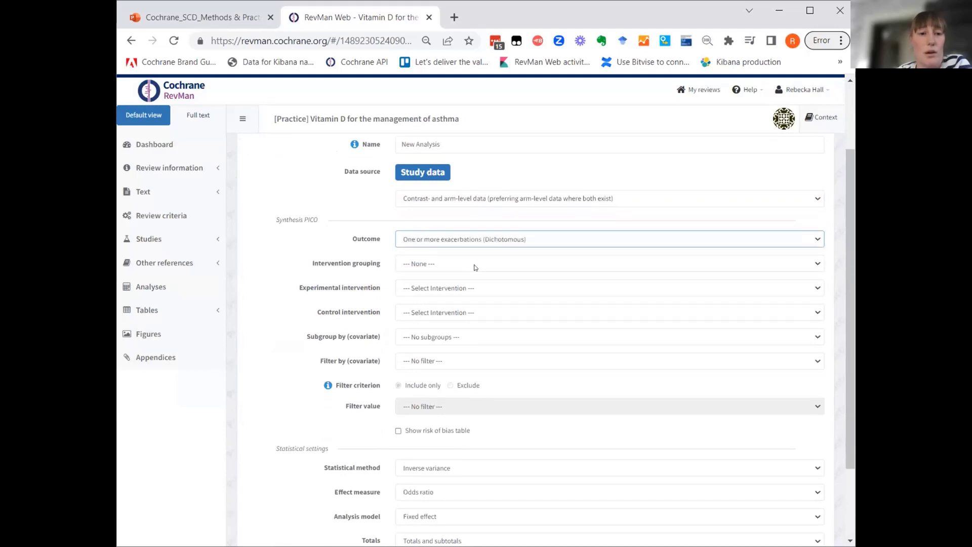
left_click(475, 264)
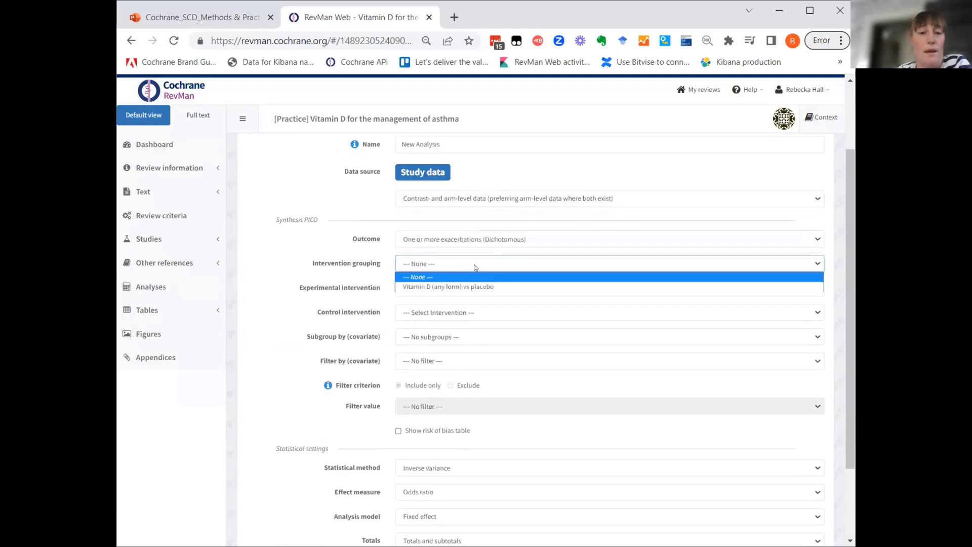
left_click(446, 286)
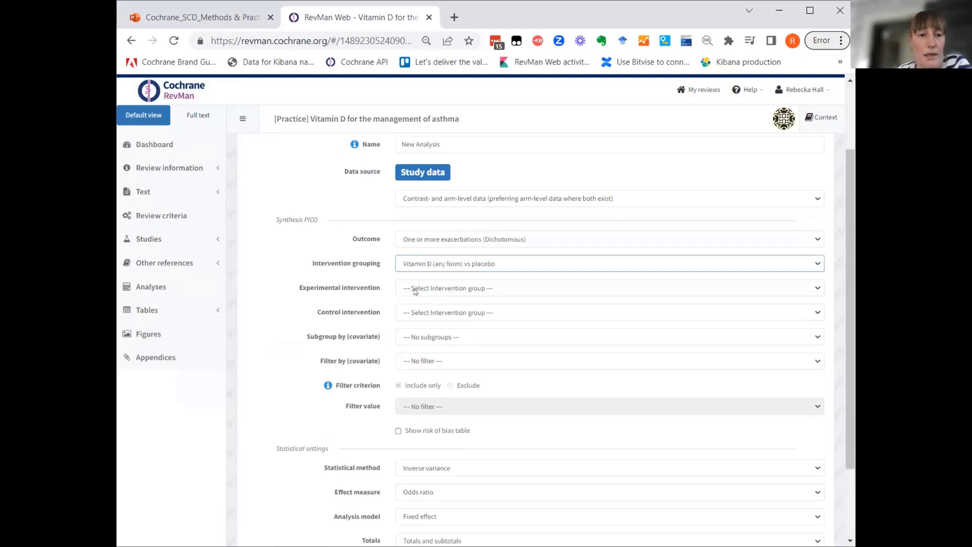
Set the fourth analysis's experimental intervention to "Vitamin D (any form)" and its control intervention to "Placebo".
left_click(414, 291)
left_click(414, 316)
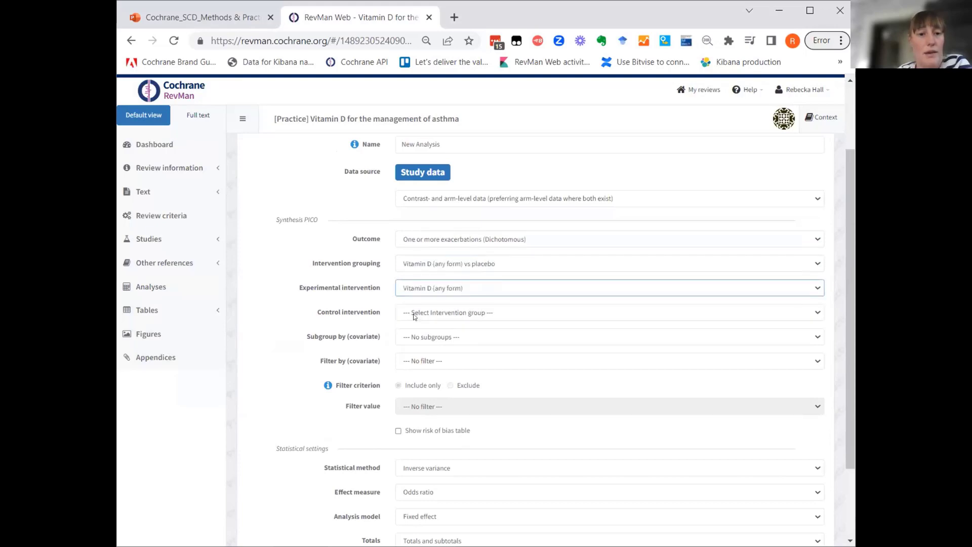
left_click(414, 316)
left_click(416, 333)
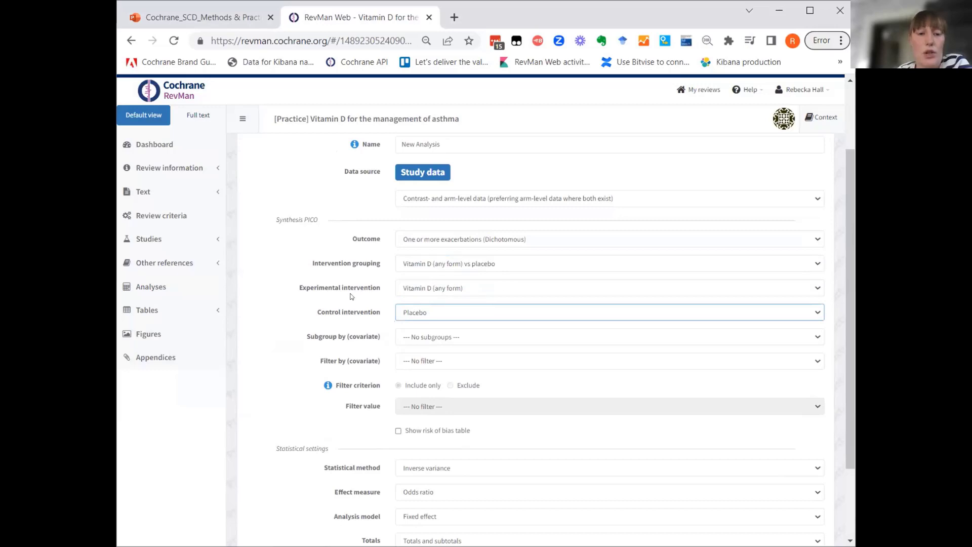
Subgroup the fourth analysis by the "Daily dose" covariate.
scroll(351, 296, "down", 1)
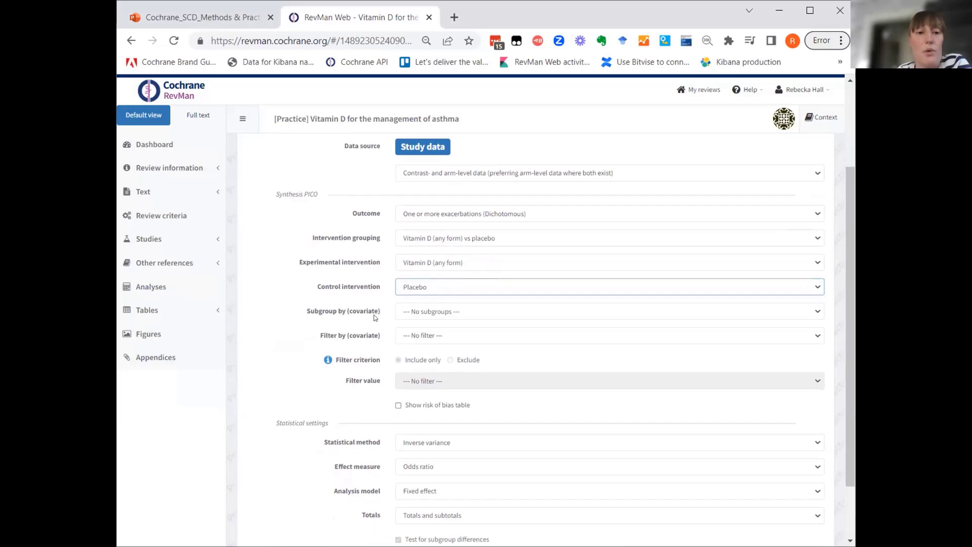
left_click(428, 312)
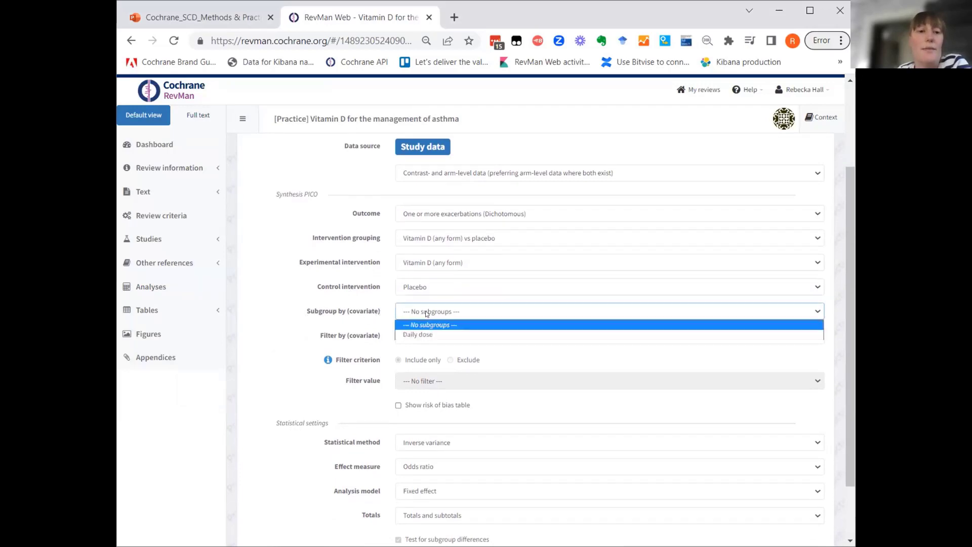
left_click(417, 335)
left_click(283, 268)
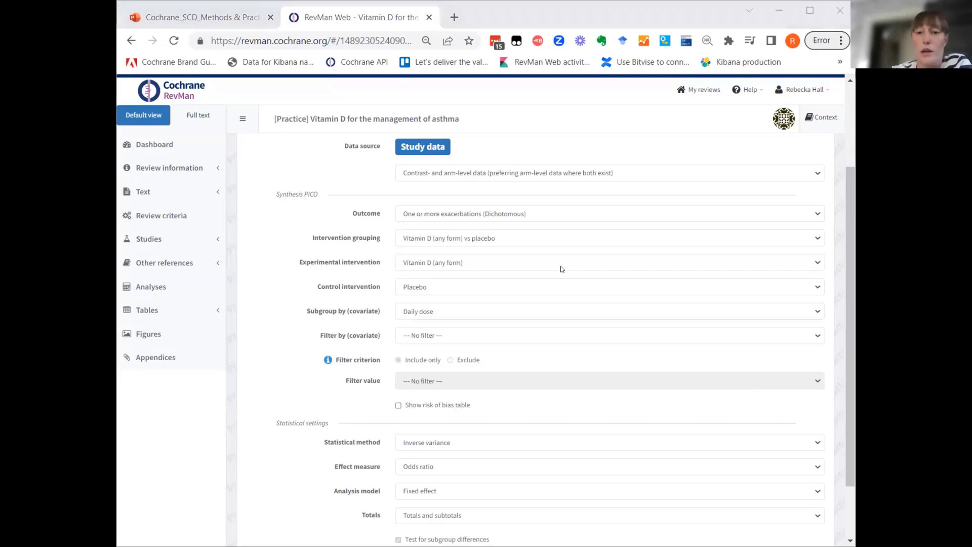
Name the fourth analysis "One or more exacerbations - subgrouped by dose".
scroll(561, 268, "up", 3)
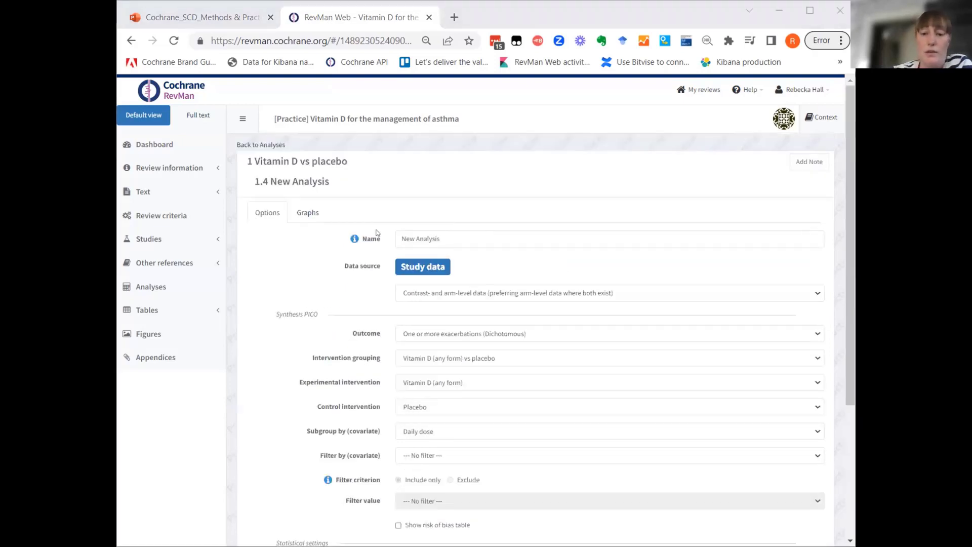
left_click(438, 238)
type("One or more exacerbations - subgrouped by dose")
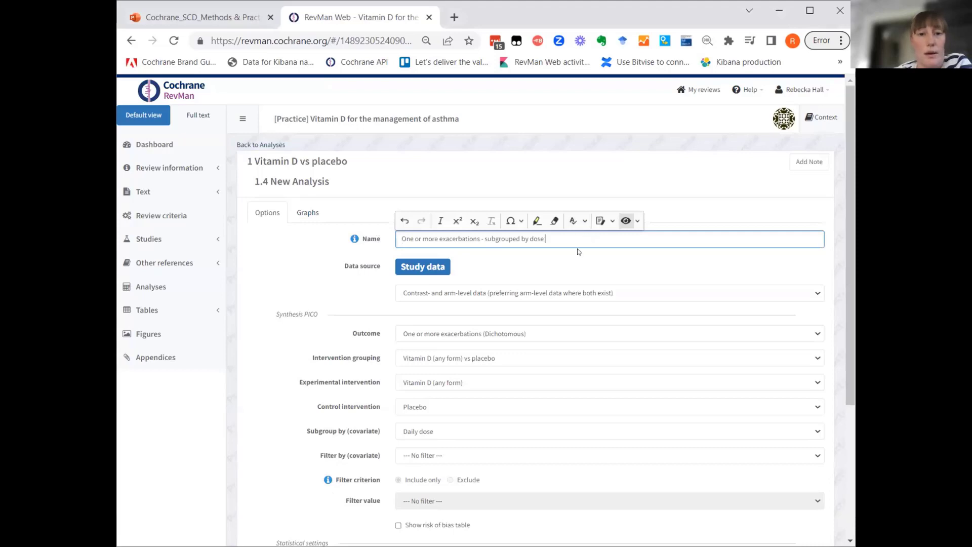
left_click(294, 241)
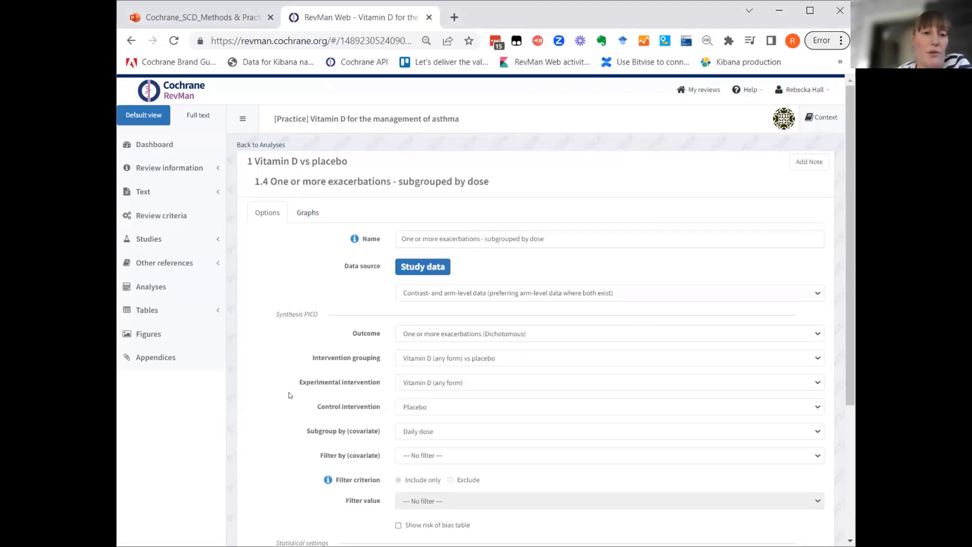
Examine the forest plot of the analysis subgrouped by dose and return to the list of analyses.
left_click(311, 217)
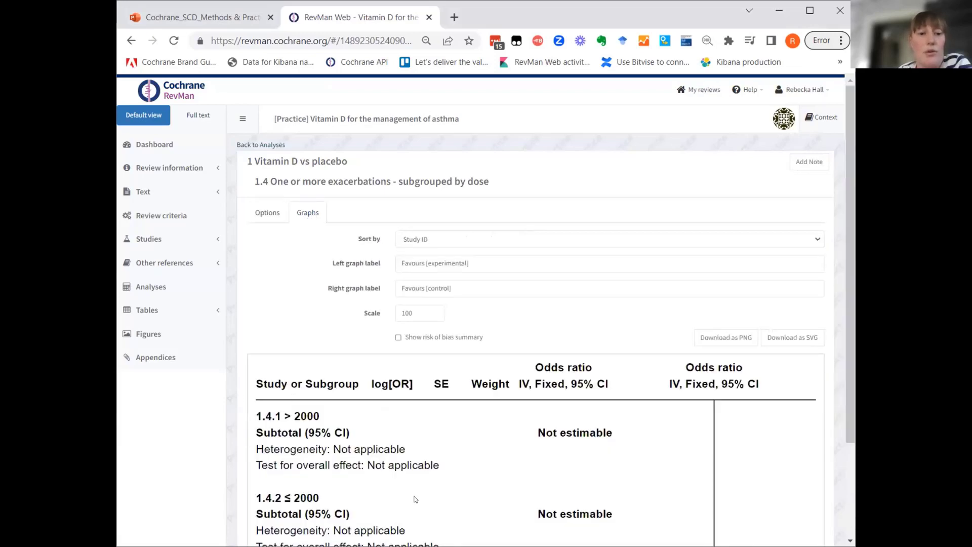
scroll(408, 498, "down", 3)
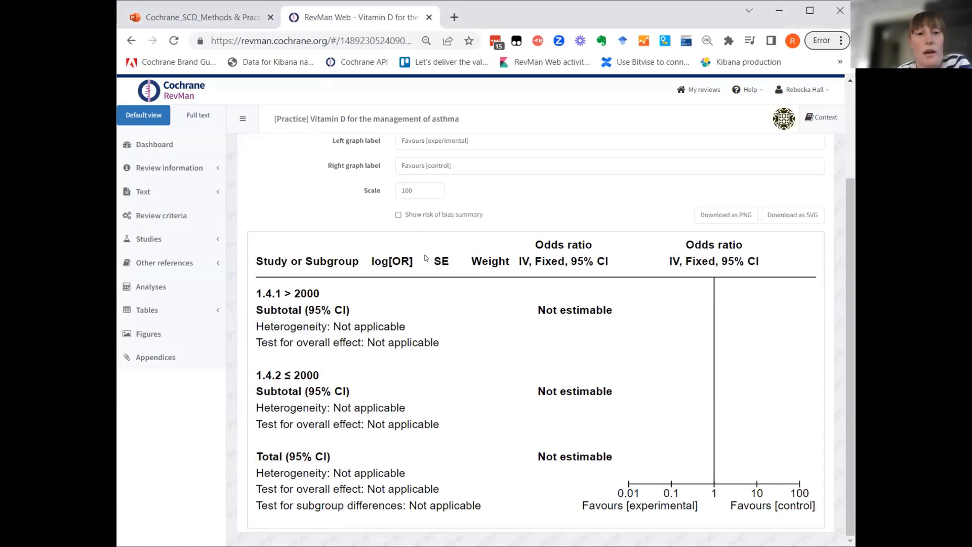
scroll(425, 258, "up", 3)
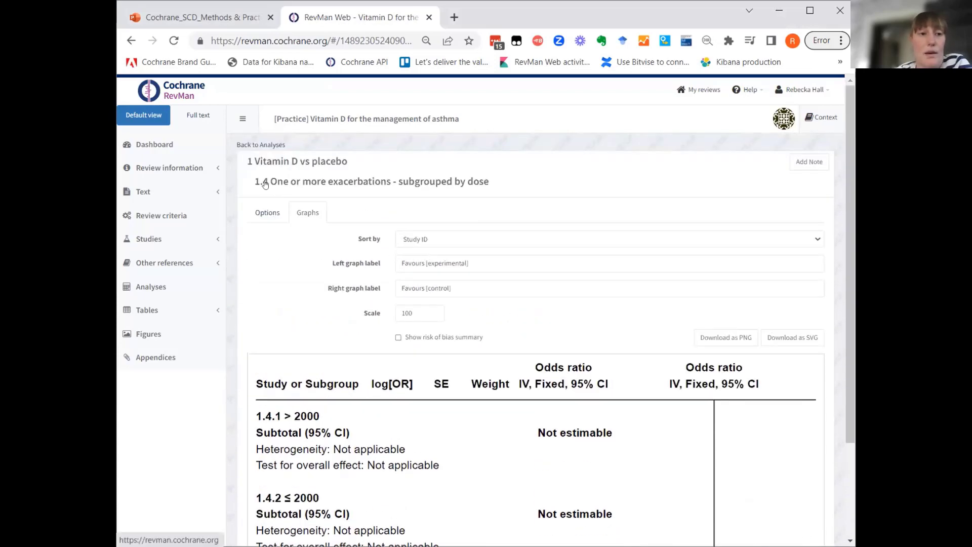
left_click(257, 145)
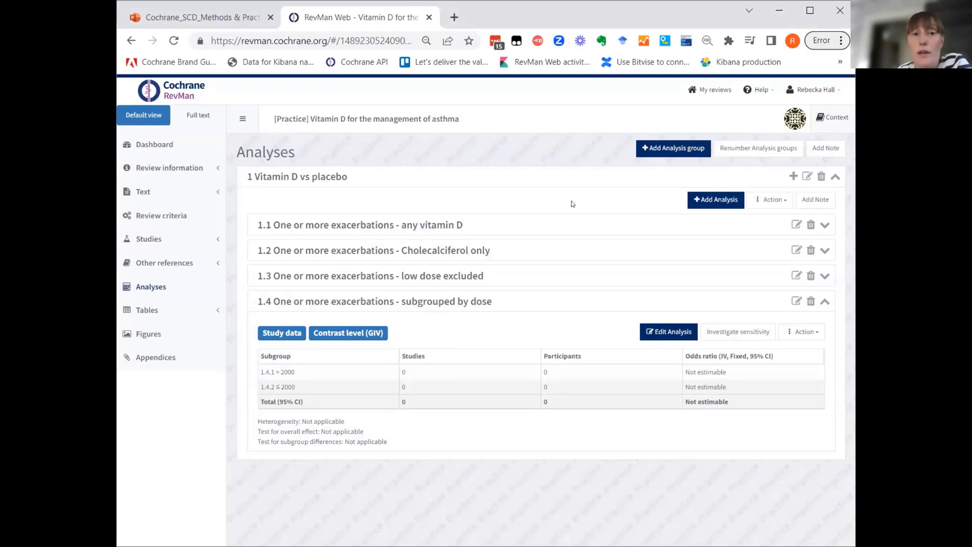
Open the review's list of included studies, and switch to the demo study-information spreadsheet in Excel.
left_click(145, 237)
left_click(144, 259)
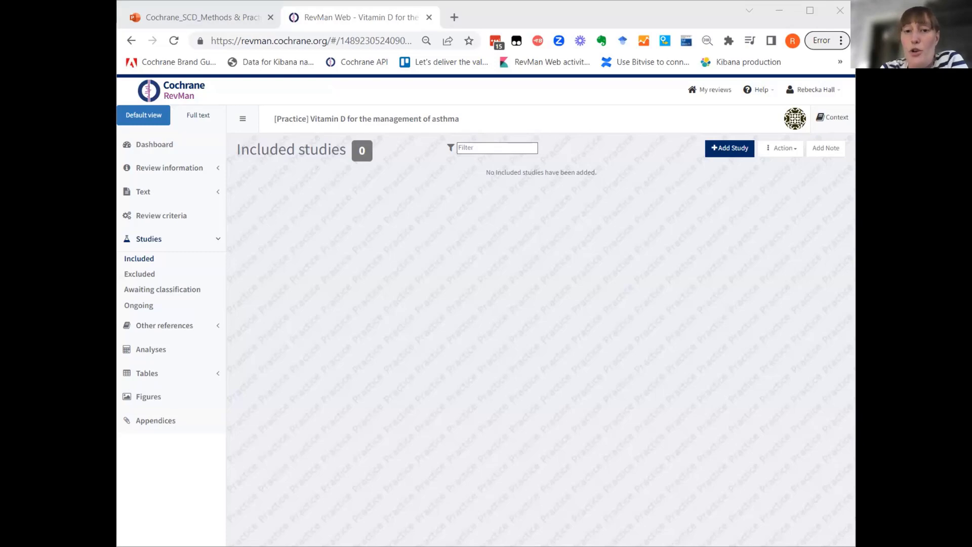
key("alt+Tab")
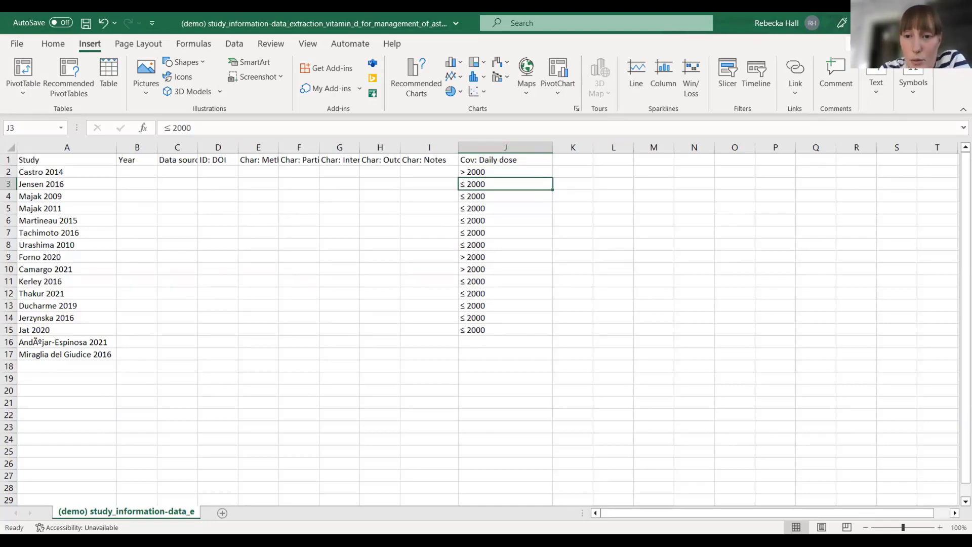
Switch to the study arms spreadsheet and widen the Study, Arm and Description columns so their contents can be read.
key("alt+Tab")
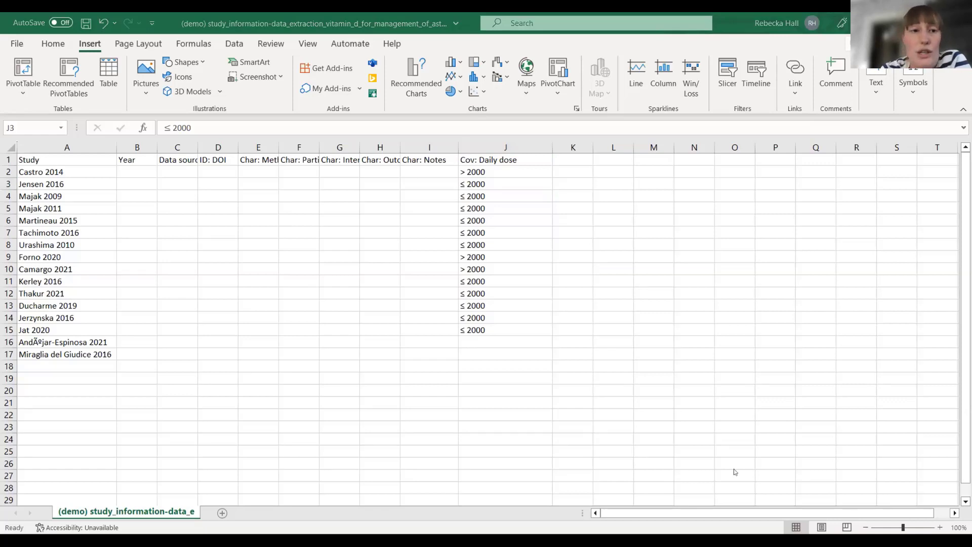
key("alt+Tab")
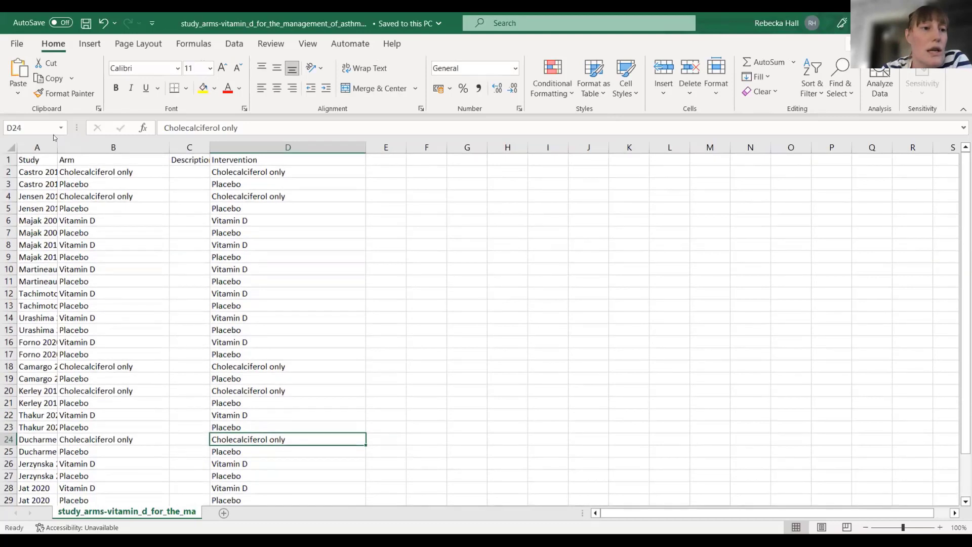
left_click_drag(51, 138, 123, 152)
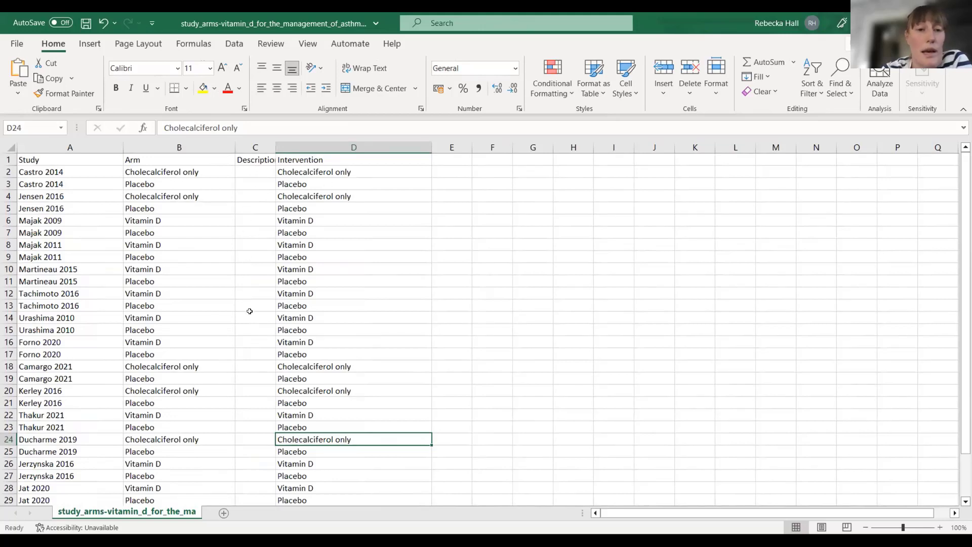
left_click_drag(276, 147, 300, 147)
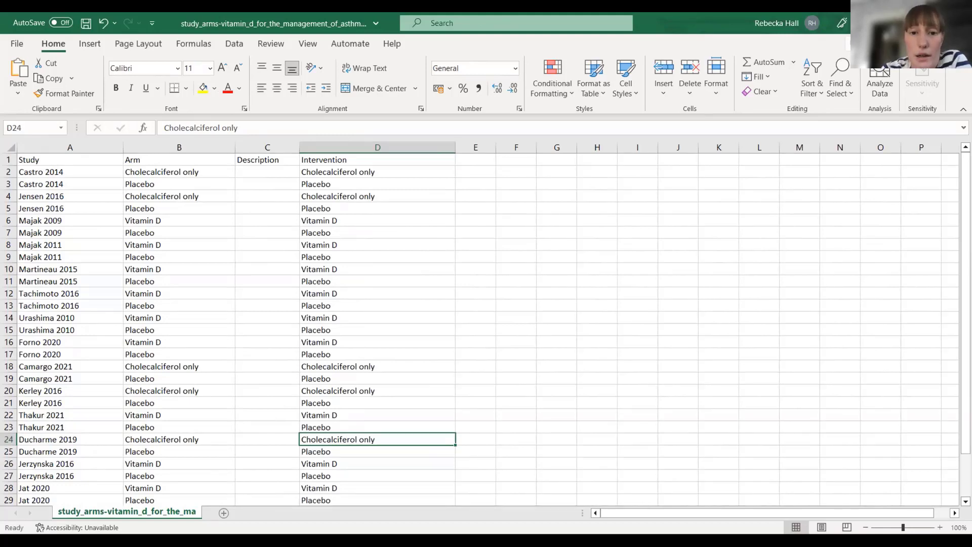
Switch to the study results spreadsheet and widen the Effect measure, Arm, Reference arm and Sample size columns.
key("alt+Tab")
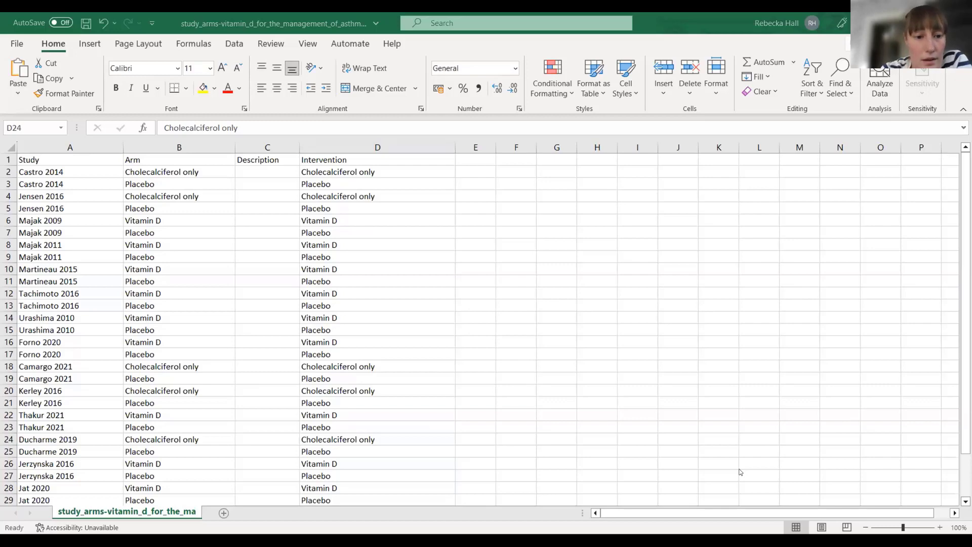
key("alt+Tab")
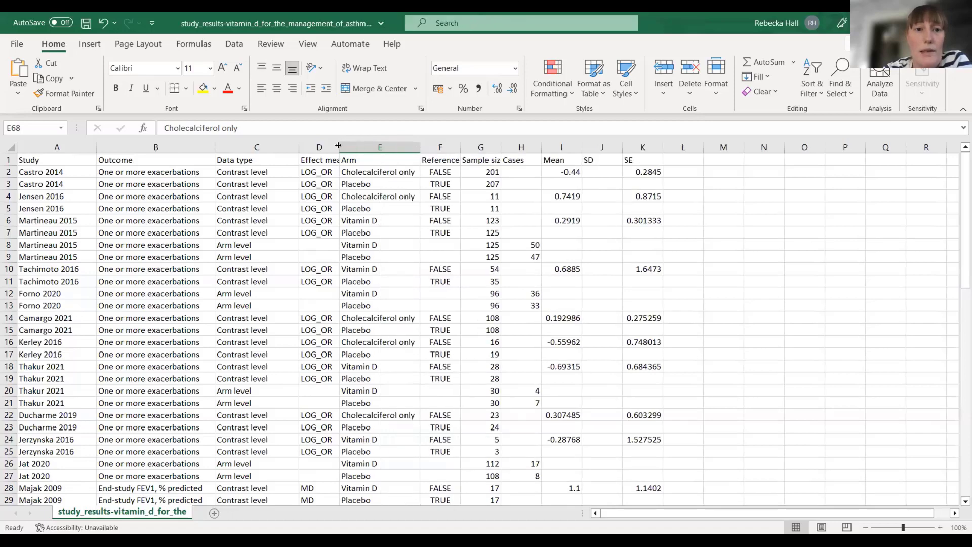
left_click_drag(338, 145, 377, 146)
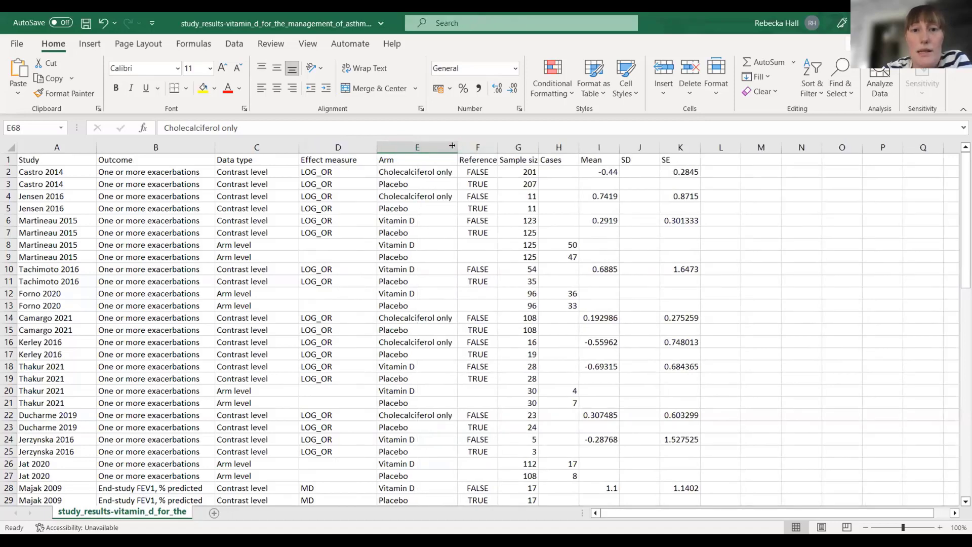
left_click_drag(453, 146, 598, 143)
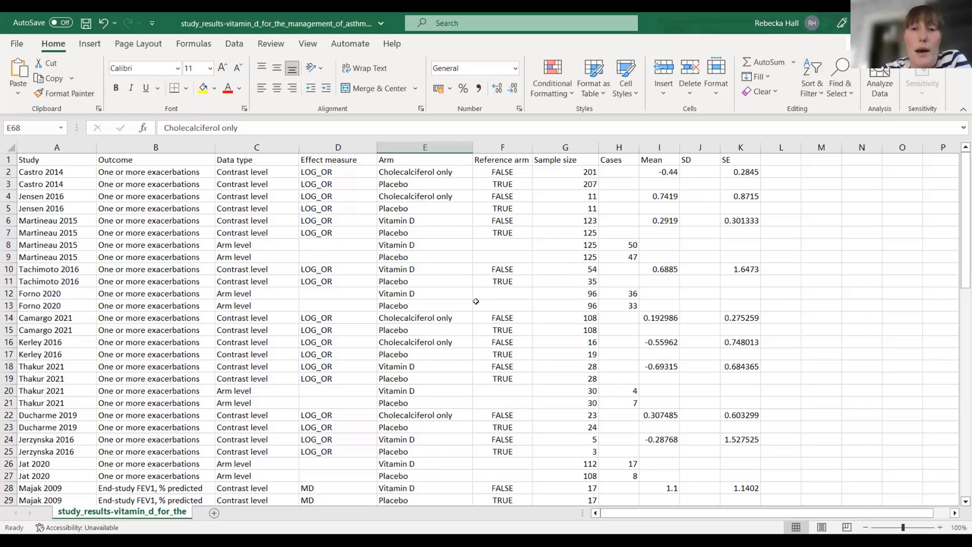
left_click(480, 217)
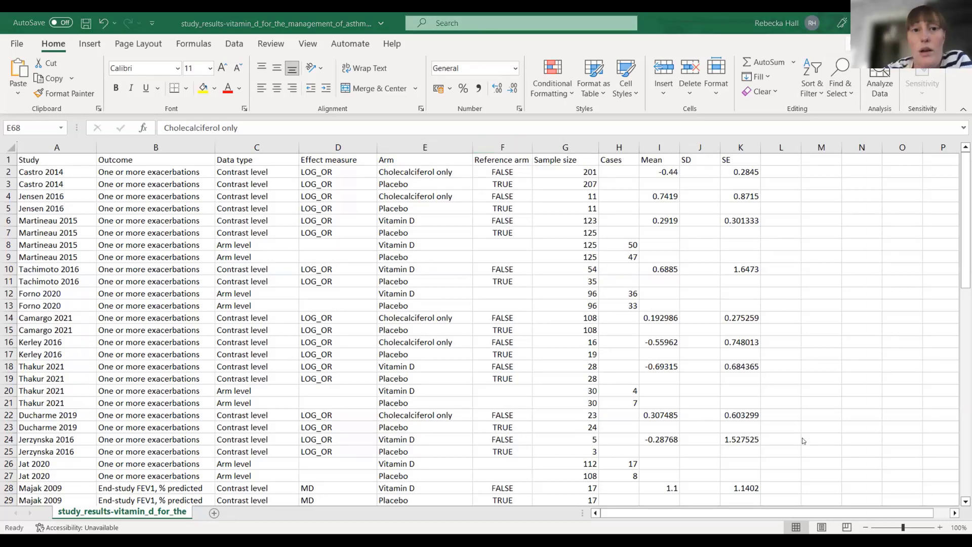
Return to the practice review in RevMan Web and start a study data import from the dashboard, using the template option.
key("alt+Tab")
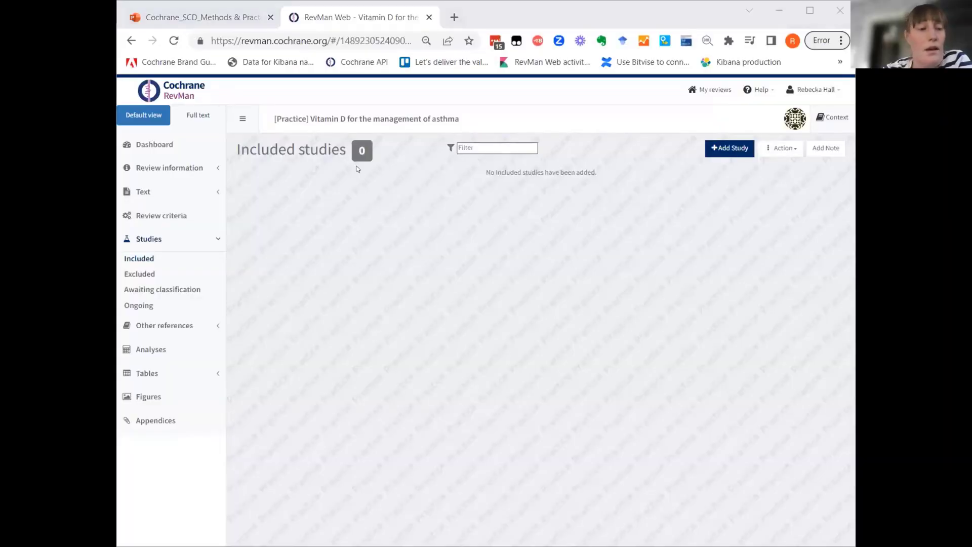
left_click(150, 147)
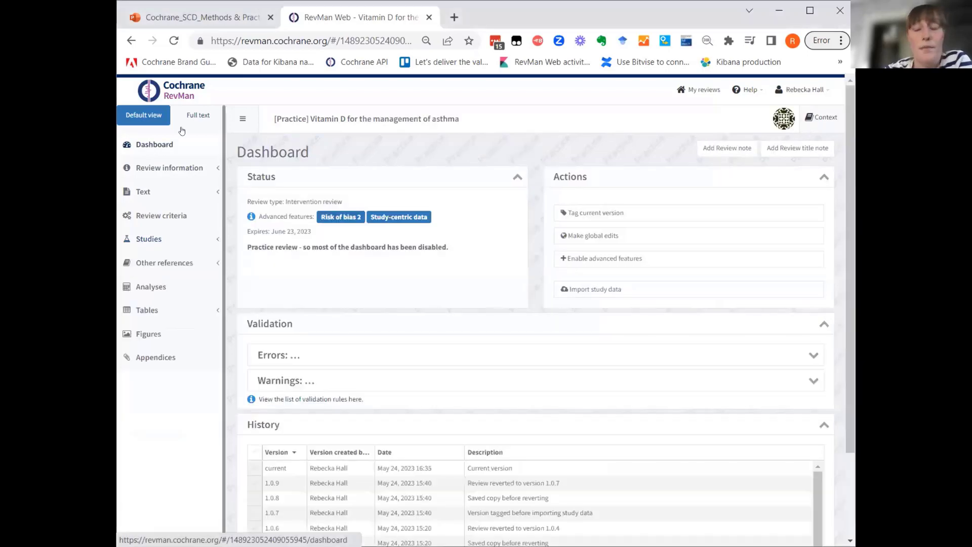
left_click(599, 293)
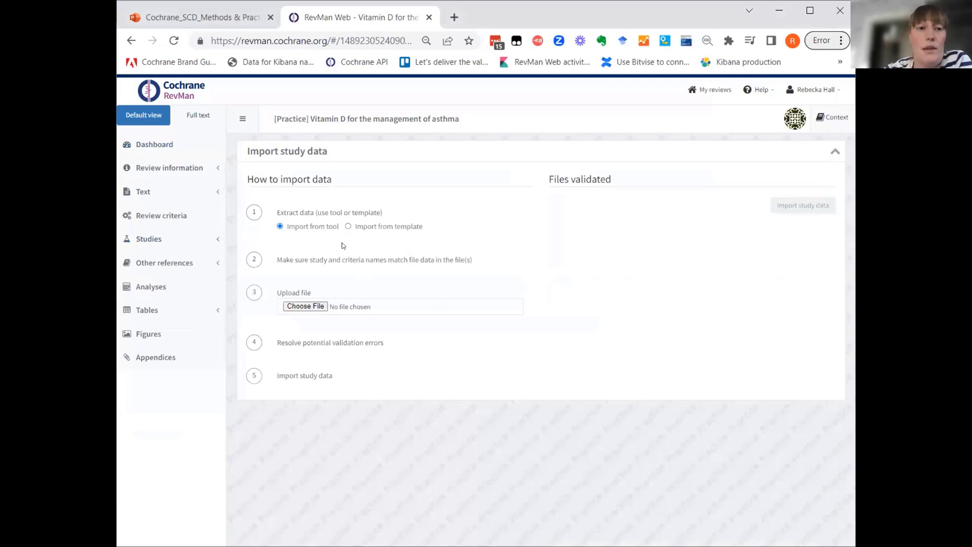
left_click(348, 227)
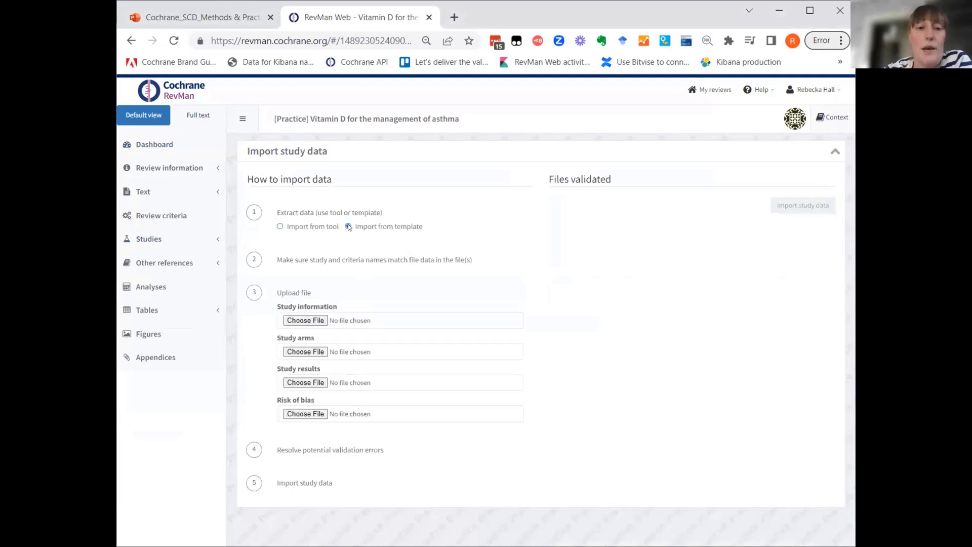
Upload study_information-data_extraction_vitamin_d_for_management_of_asthma (2) as study information and study_arms-vitamin_d_for_the_management_of_asthma (2) as study arms.
left_click(300, 319)
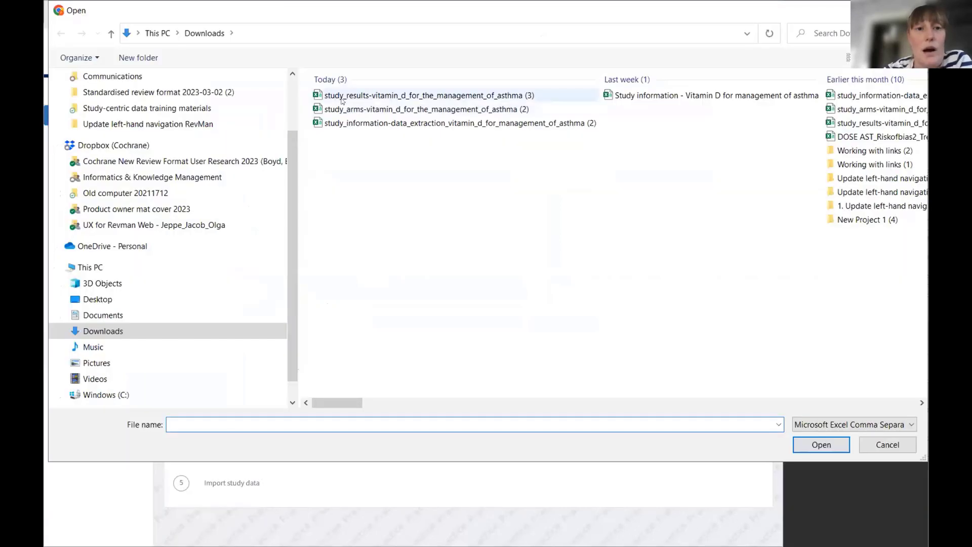
left_click(357, 125)
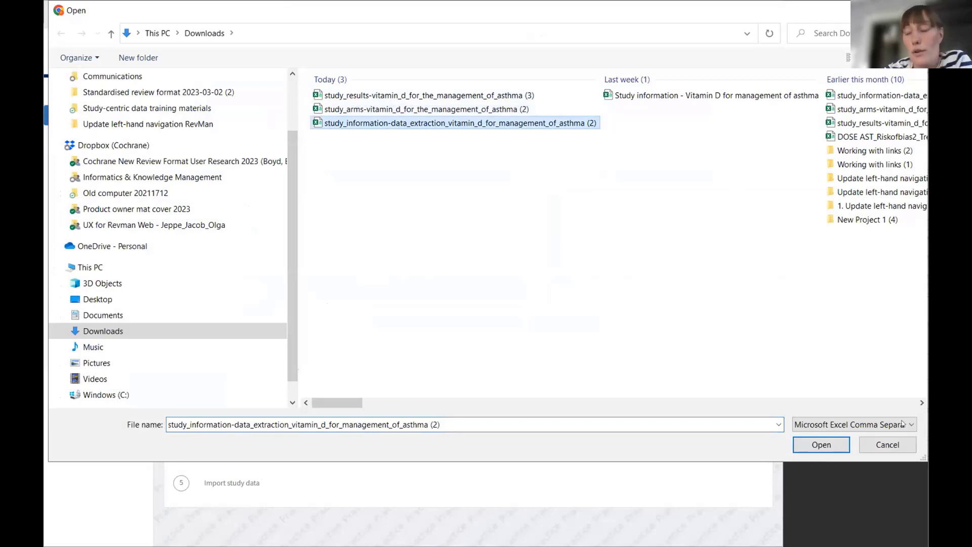
left_click(808, 444)
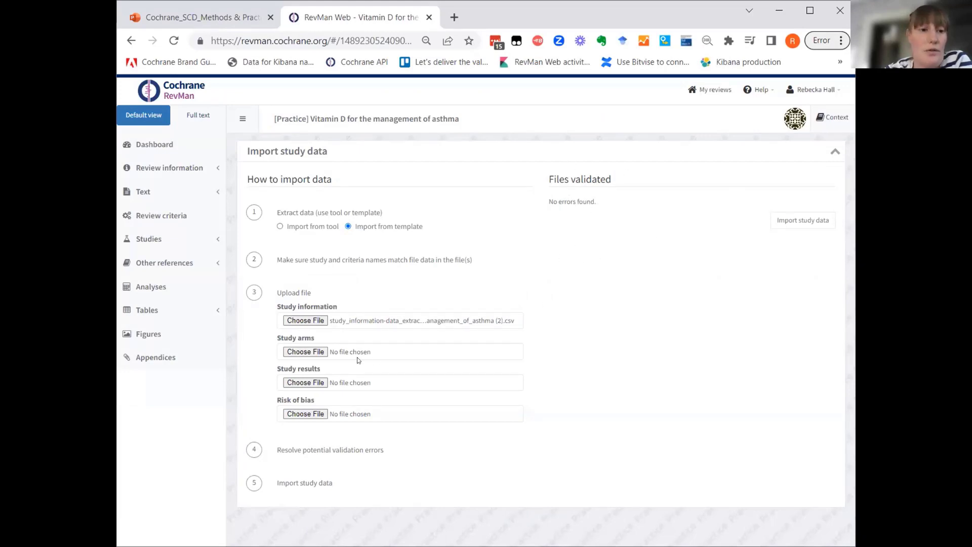
left_click(306, 352)
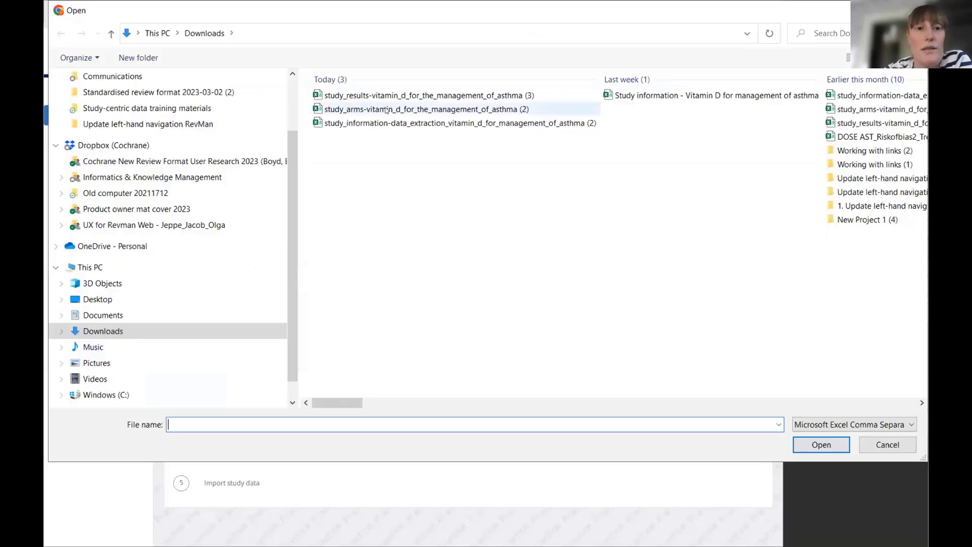
left_click(498, 109)
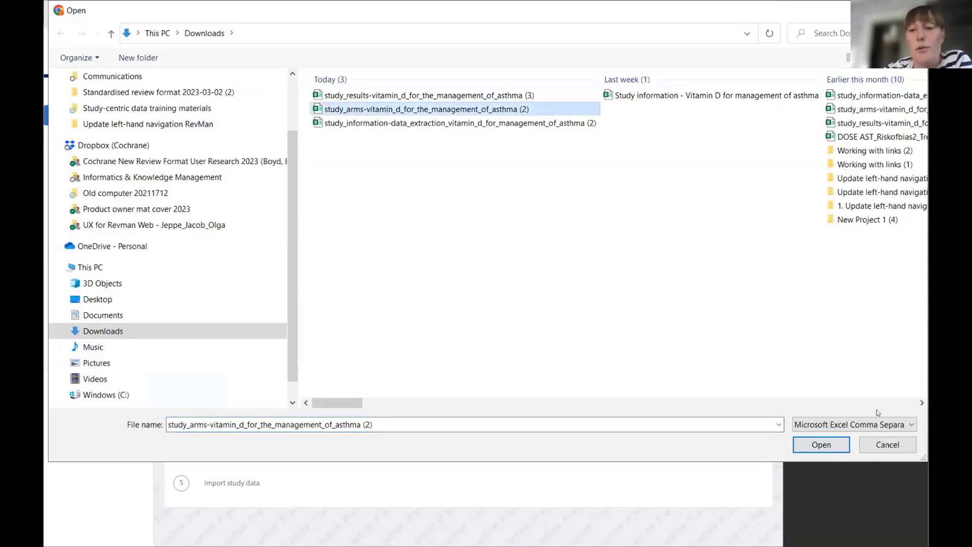
left_click(822, 449)
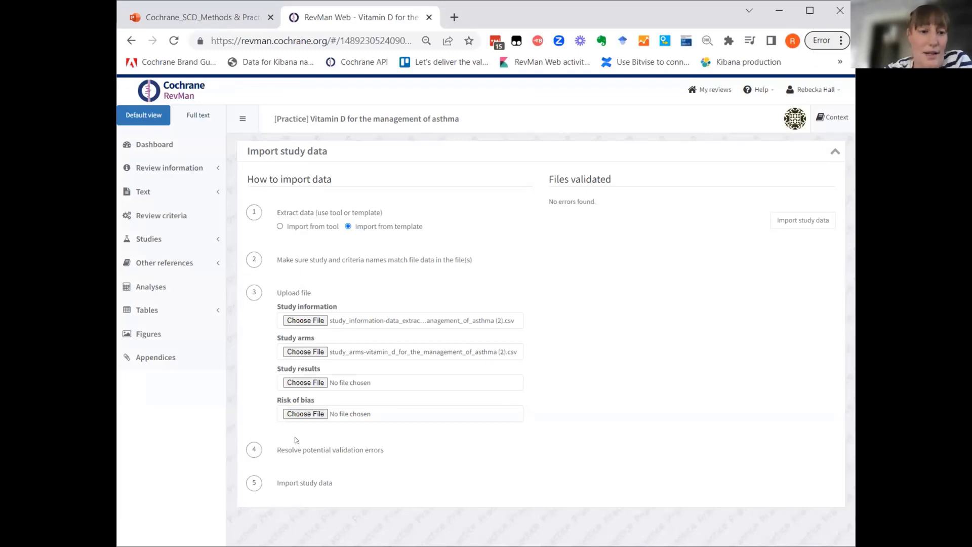
Upload study_results-vitamin_d_for_the_management_of_asthma (3) as the study results file and import the study data, agreeing to overwrite matching studies.
left_click(300, 380)
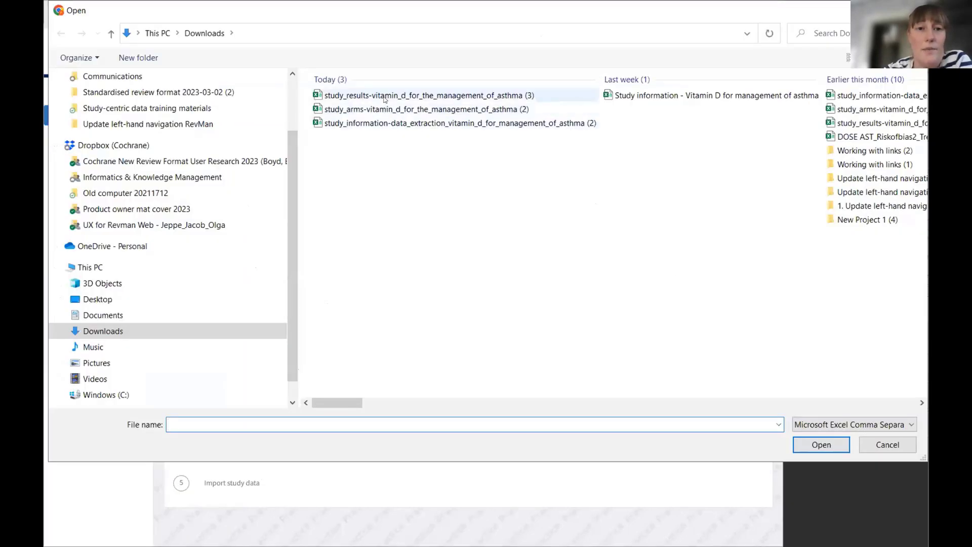
left_click(459, 97)
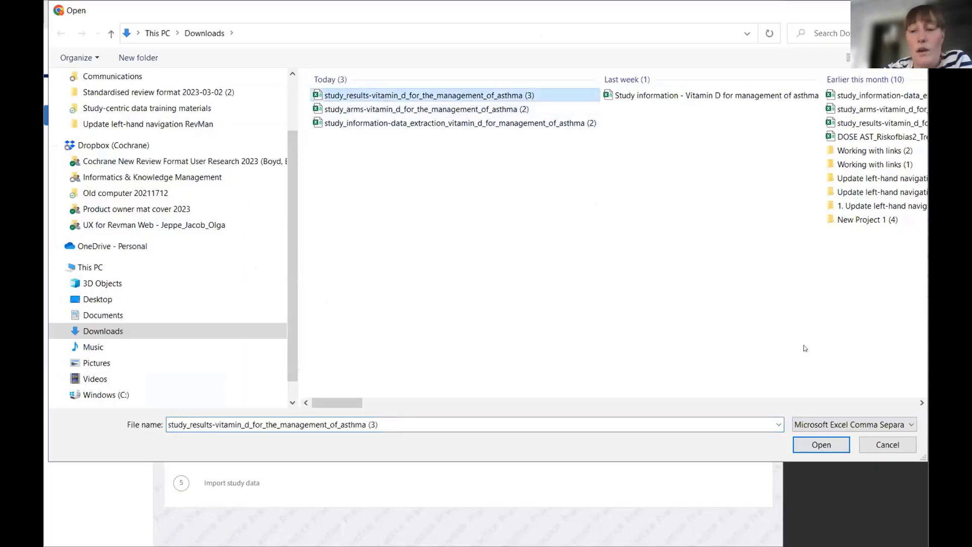
left_click(821, 444)
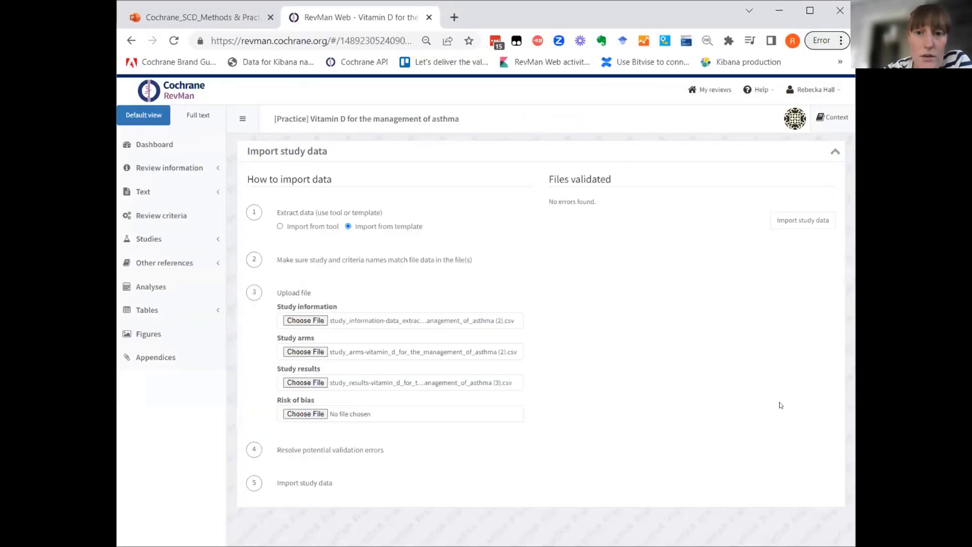
left_click(815, 222)
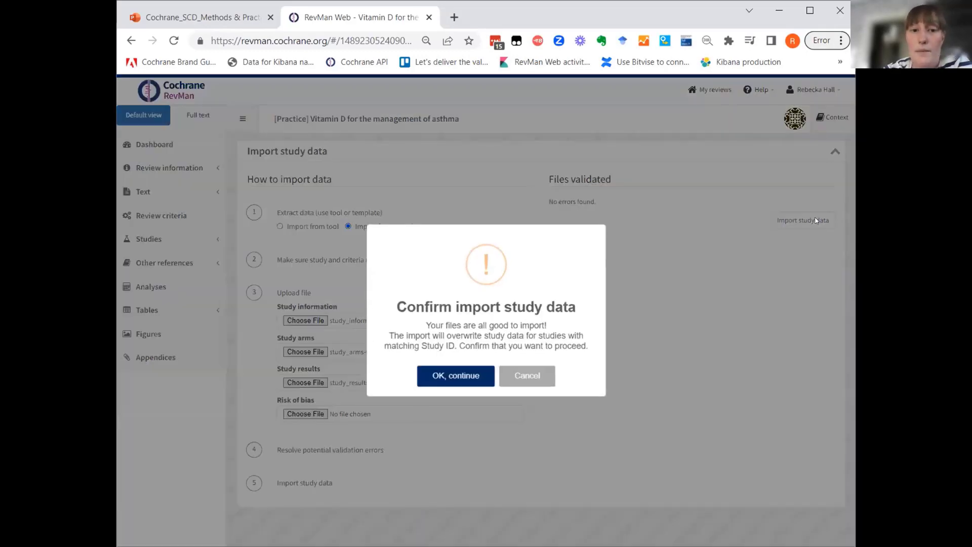
left_click(452, 378)
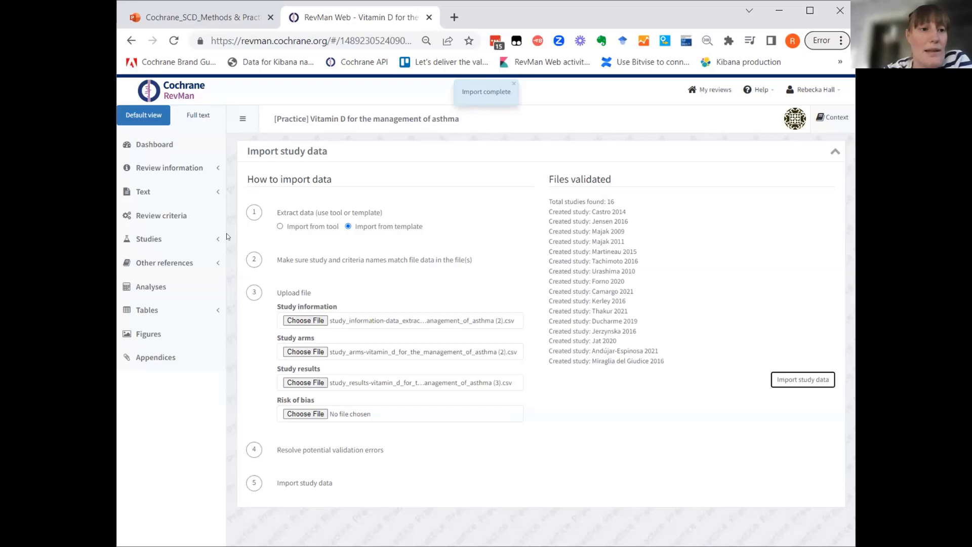
Open the review's included studies and look through the list of imported studies.
left_click(152, 239)
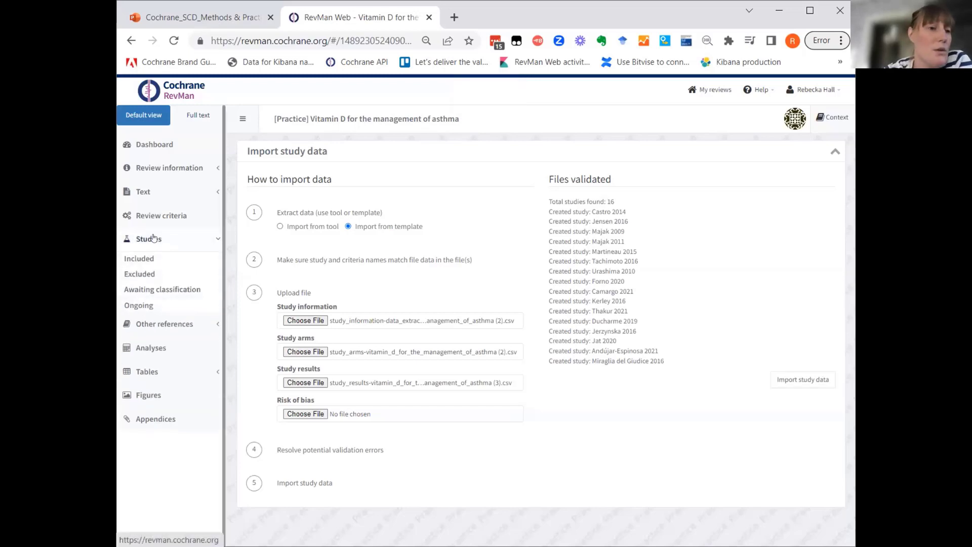
left_click(147, 258)
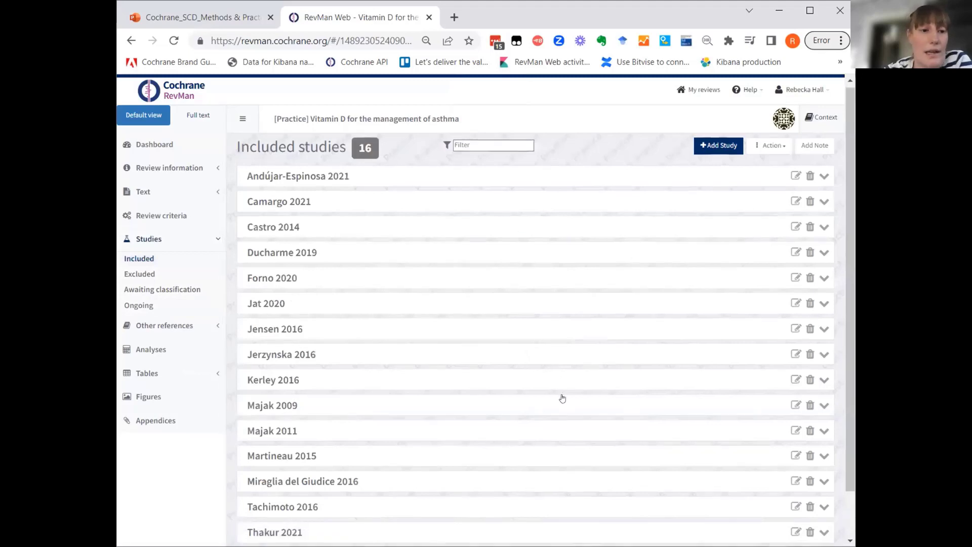
scroll(562, 398, "down", 1)
scroll(562, 399, "up", 1)
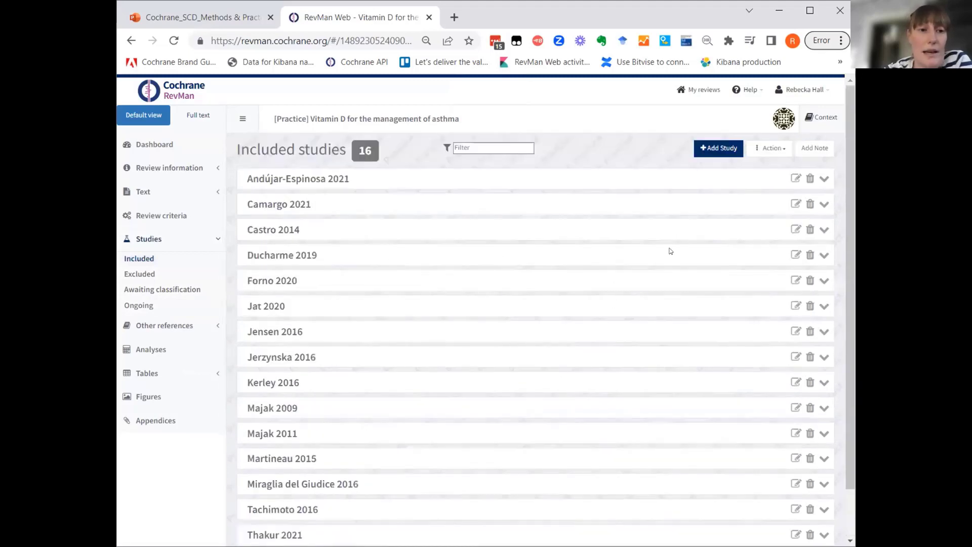
Open the Castro 2014 study and check its imported study arms, result data and covariates.
left_click(795, 229)
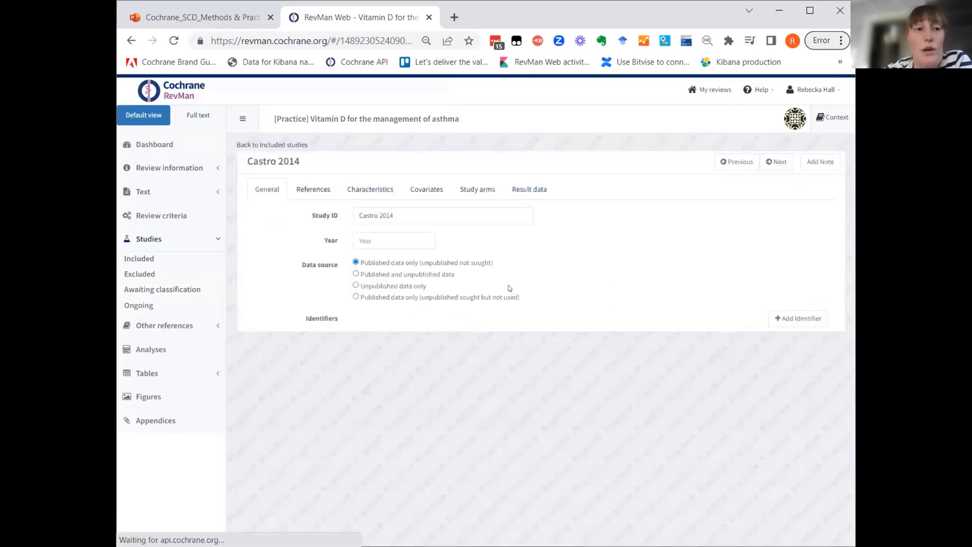
left_click(468, 190)
left_click(513, 191)
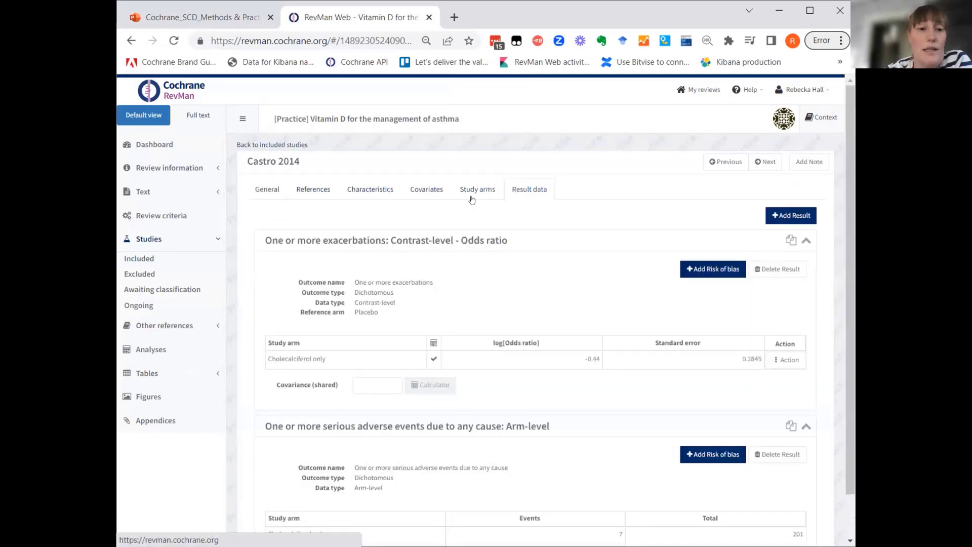
left_click(427, 190)
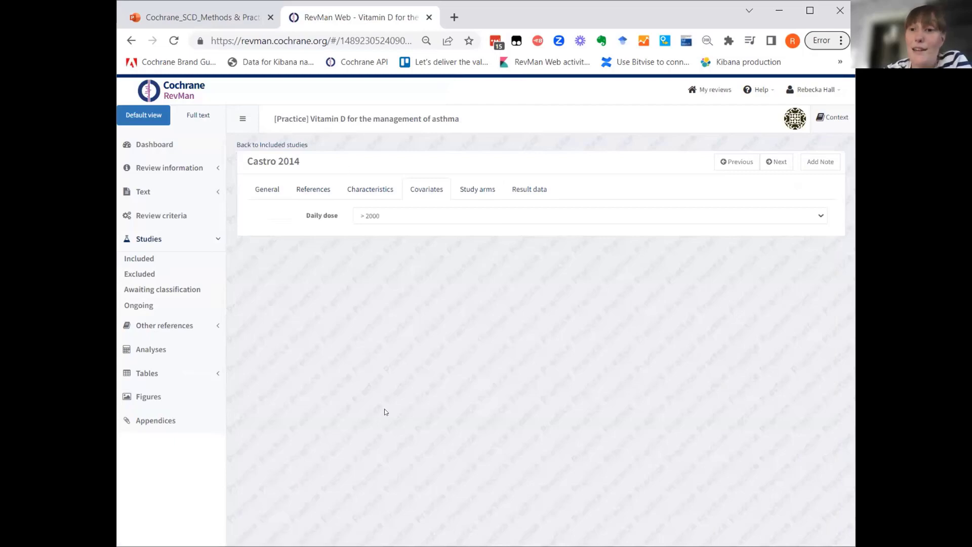
Open the forest plot of the analysis "One or more exacerbations - any vitamin D" in the "Vitamin D vs placebo" group.
left_click(151, 238)
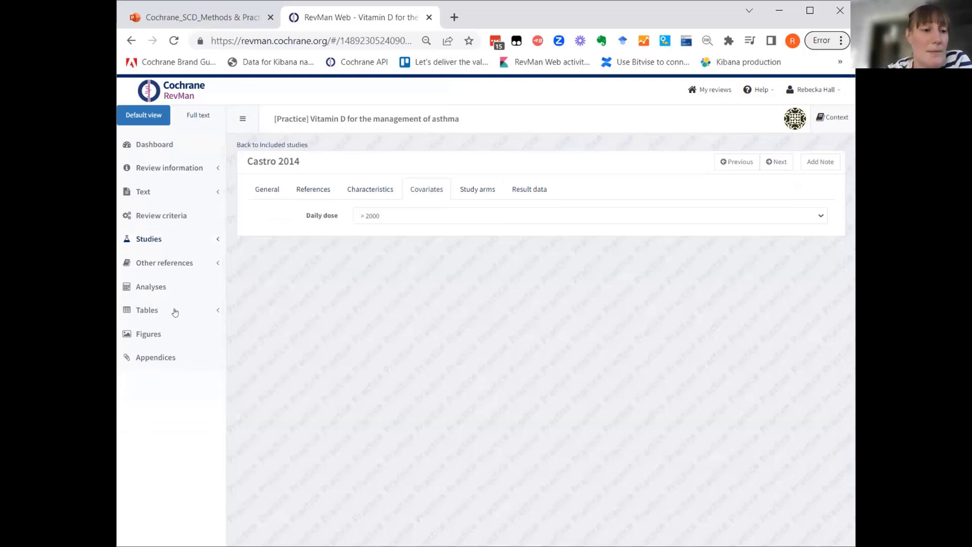
left_click(139, 287)
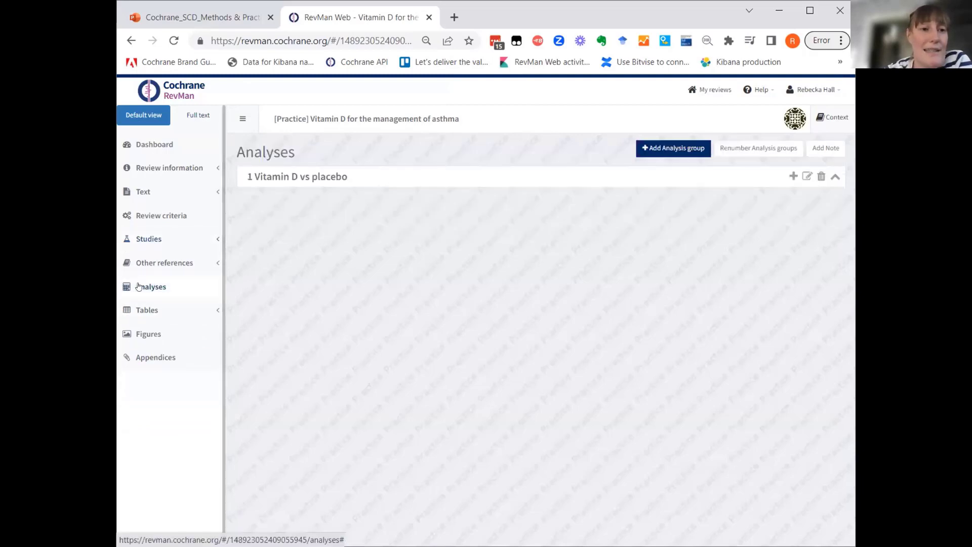
left_click(344, 177)
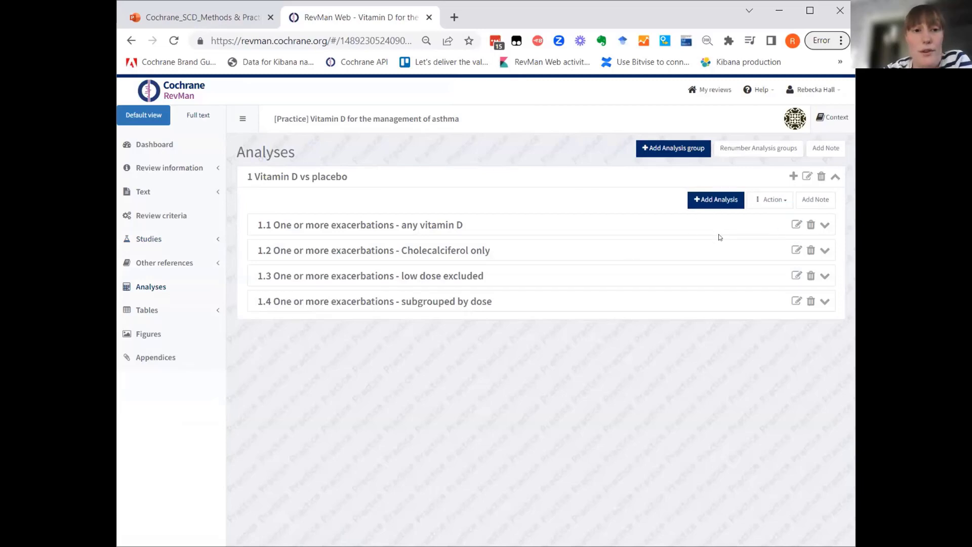
left_click(795, 225)
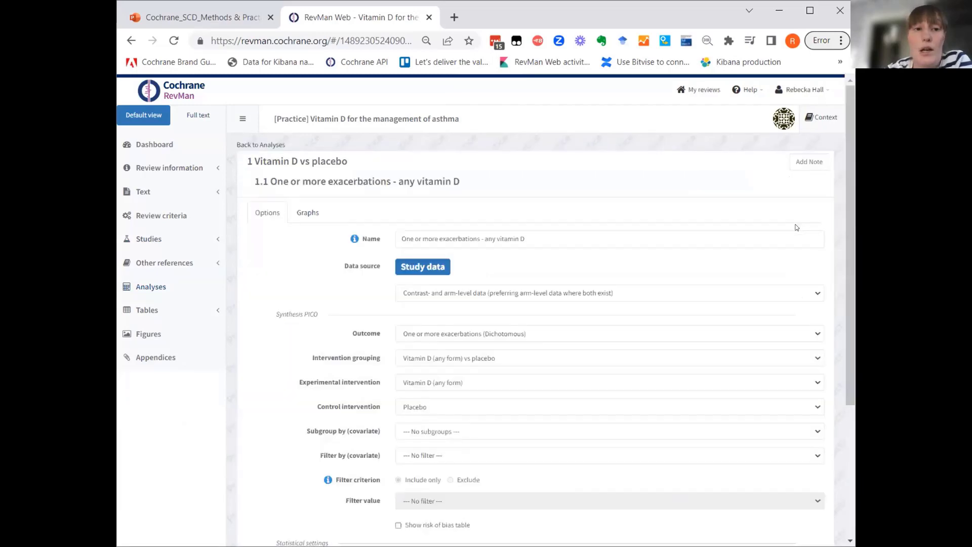
left_click(302, 210)
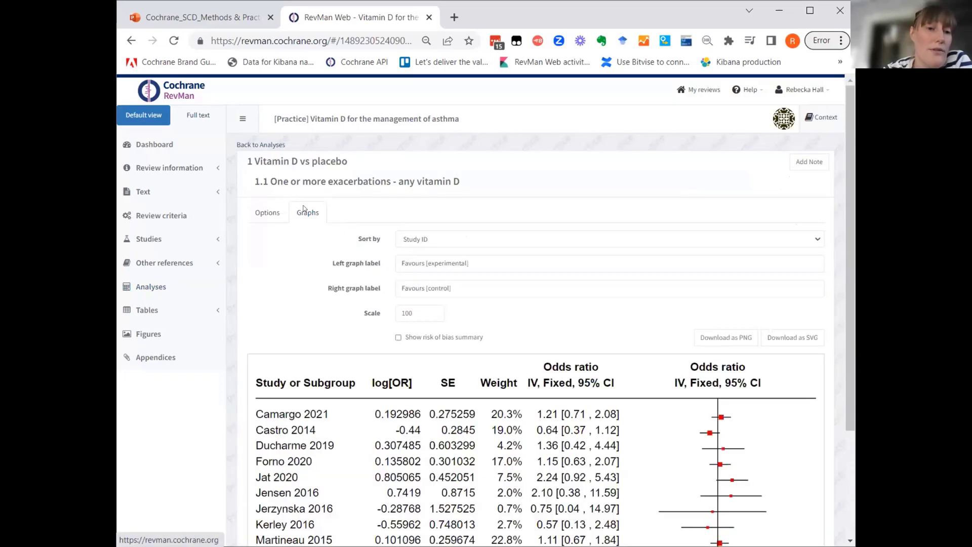
Examine the study estimates, weights and pooled odds ratio in the forest plot of the any vitamin D analysis.
scroll(643, 393, "down", 3)
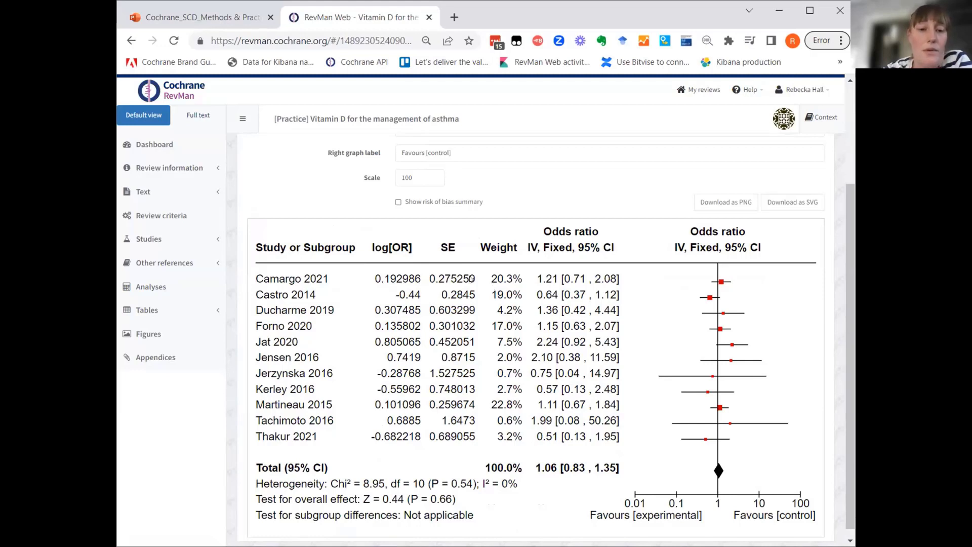
scroll(545, 192, "up", 3)
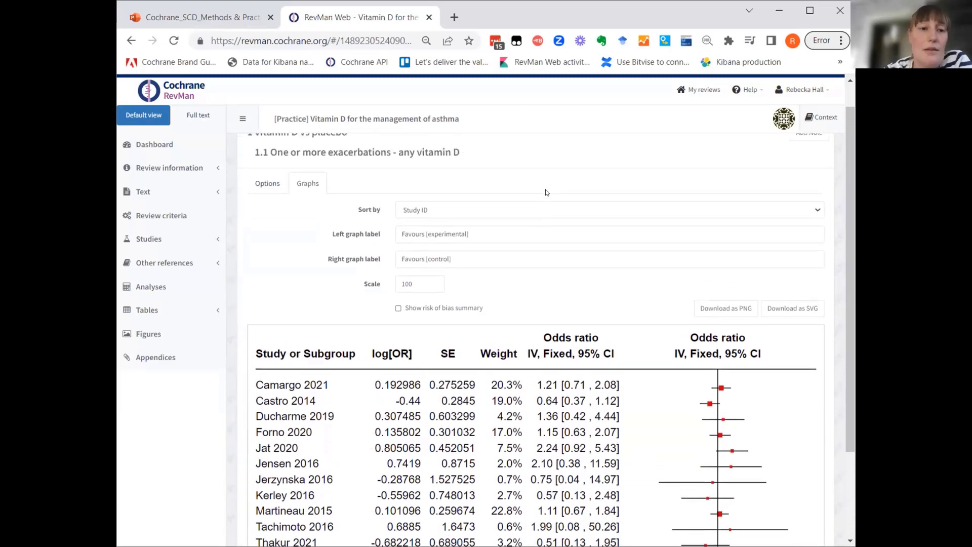
scroll(546, 192, "down", 2)
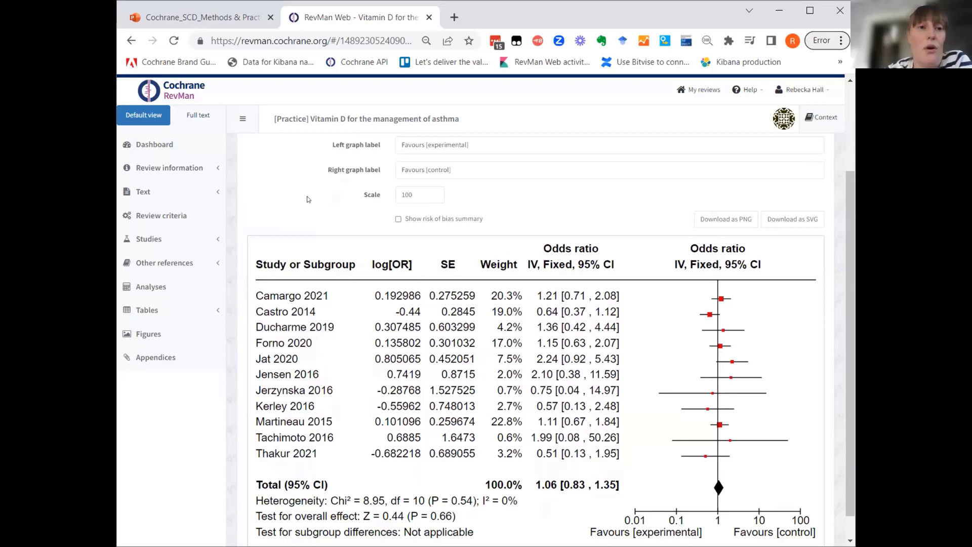
scroll(298, 183, "up", 3)
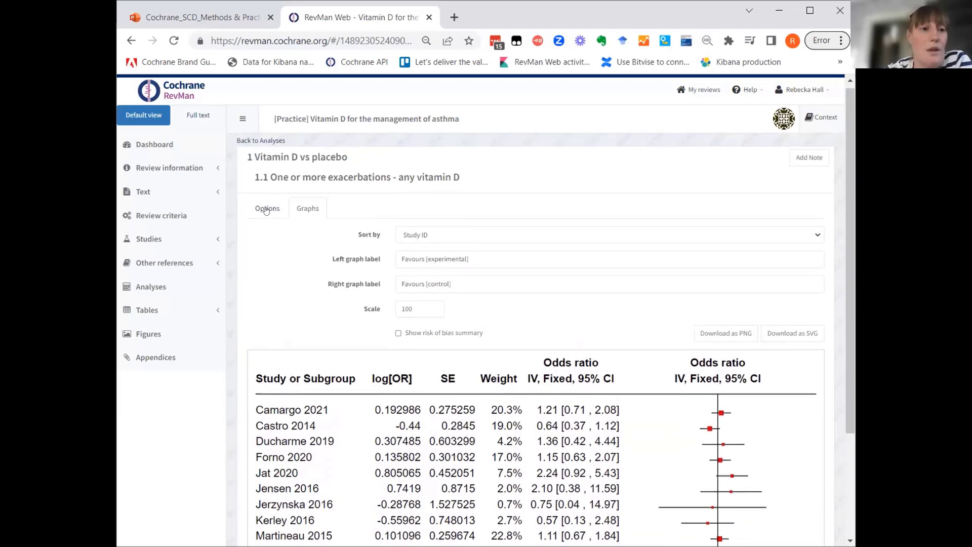
scroll(295, 343, "down", 1)
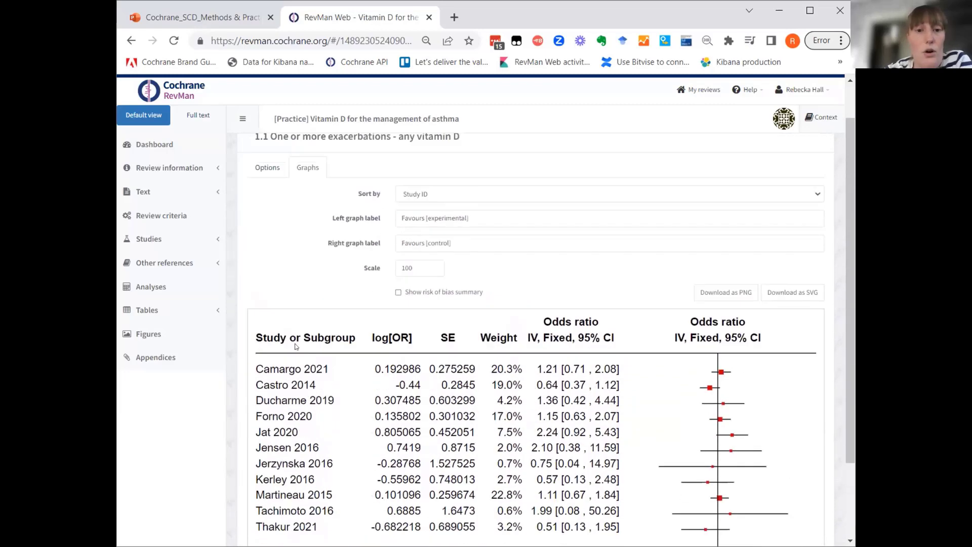
scroll(294, 343, "up", 1)
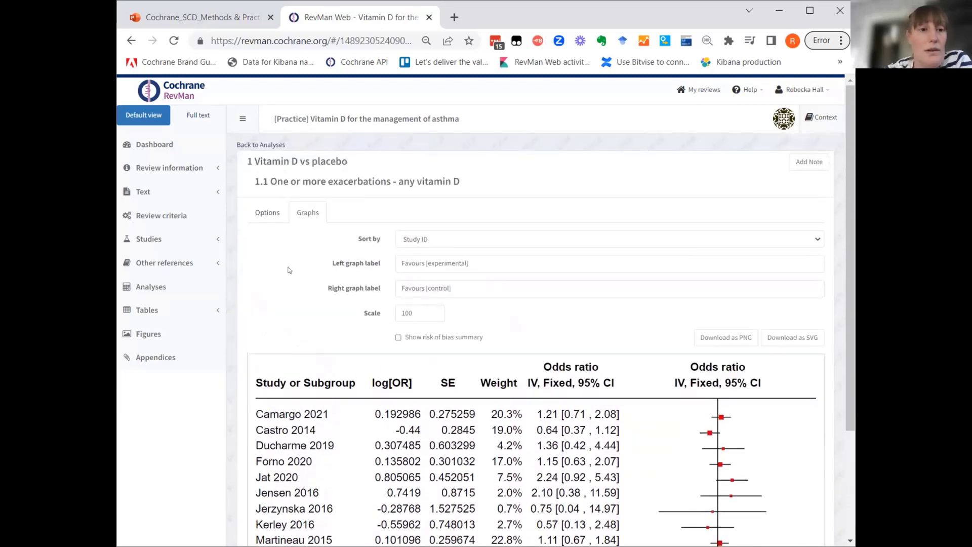
Restrict the any vitamin D analysis to "Only arm-level data" and display its updated forest plot.
left_click(263, 215)
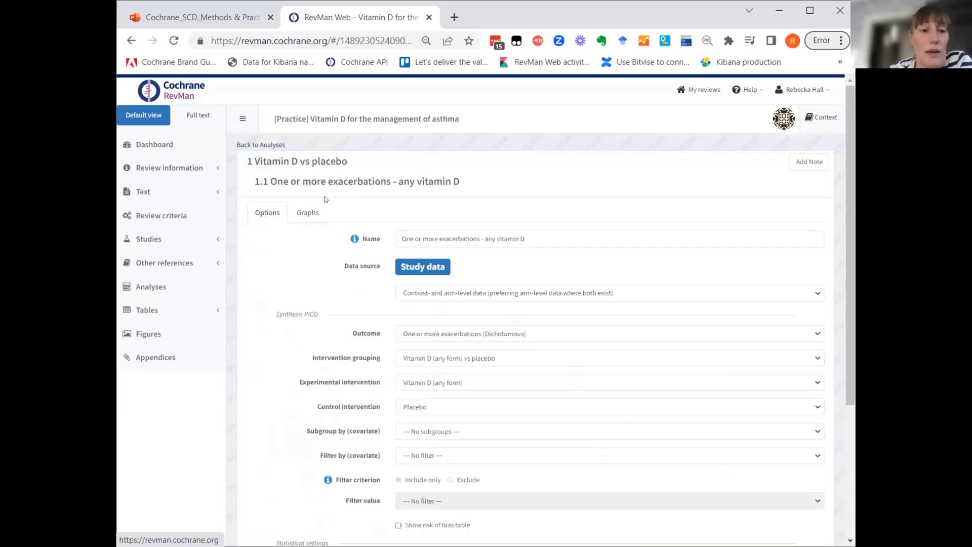
left_click(439, 294)
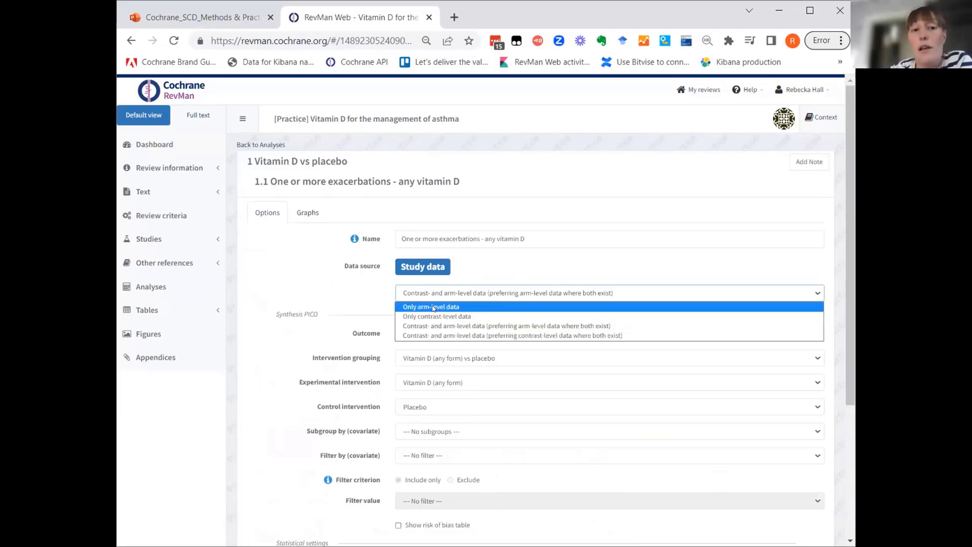
left_click(434, 307)
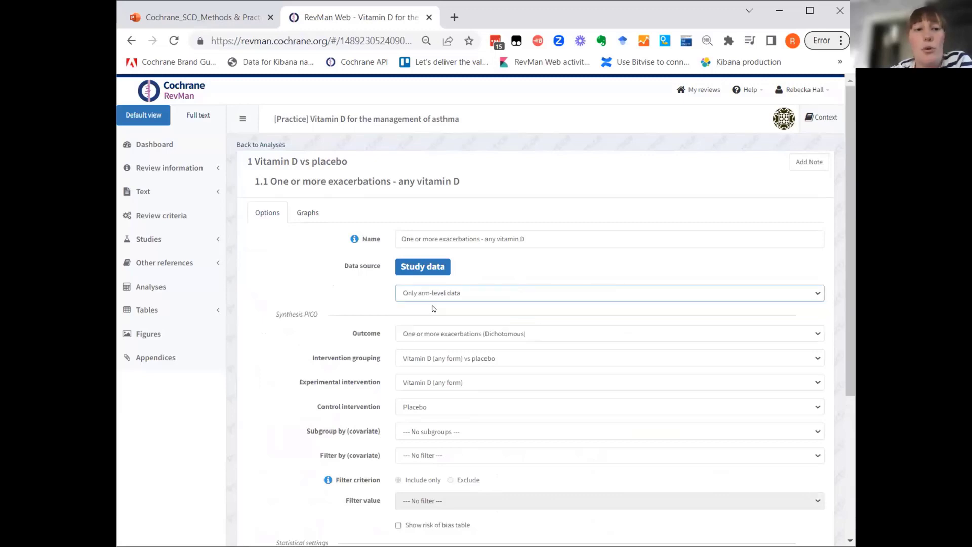
left_click(298, 212)
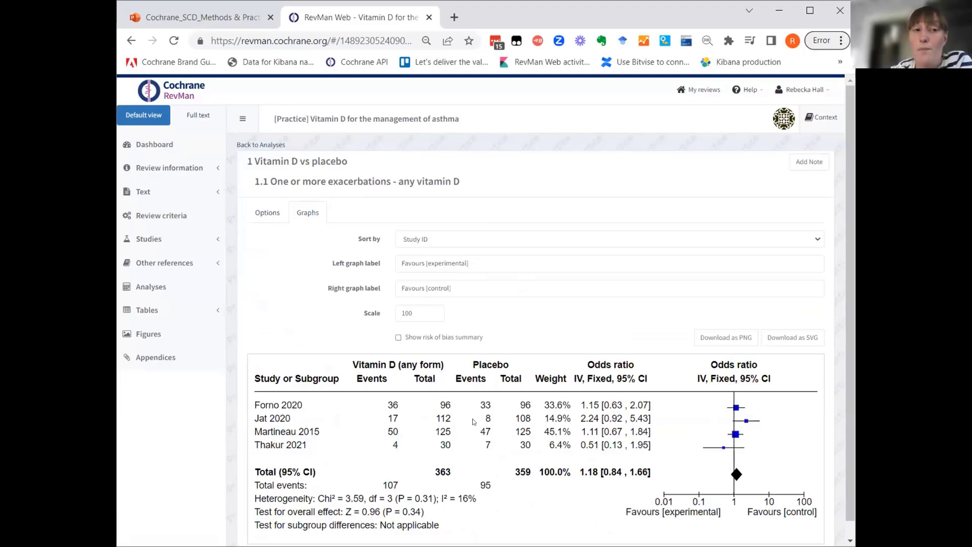
Open the analysis "One or more exacerbations - Cholecalciferol only" and look through its forest plot.
left_click(265, 146)
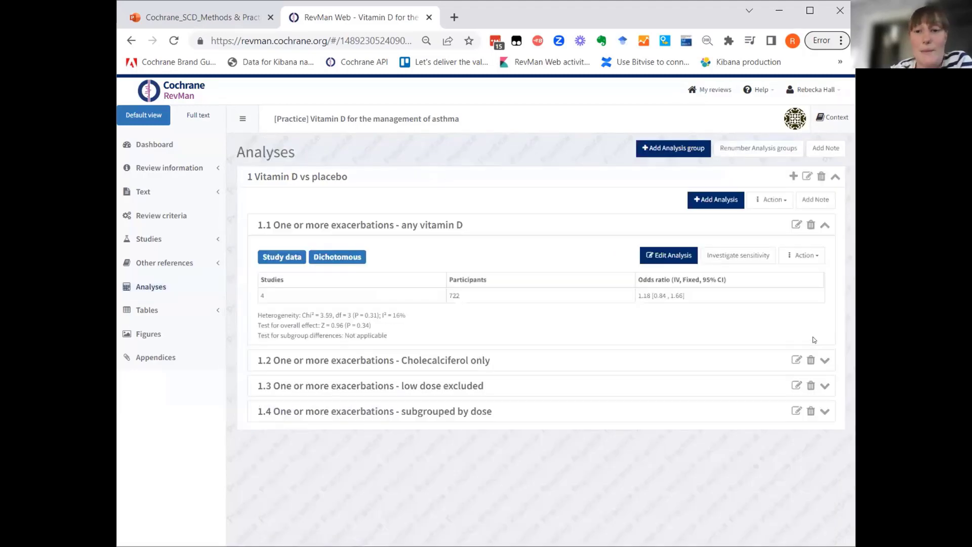
left_click(794, 360)
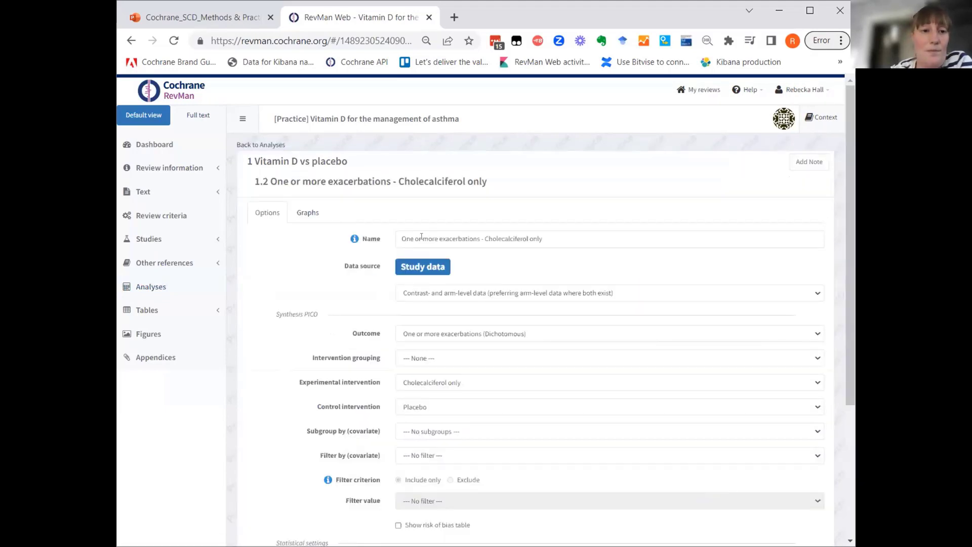
left_click(310, 216)
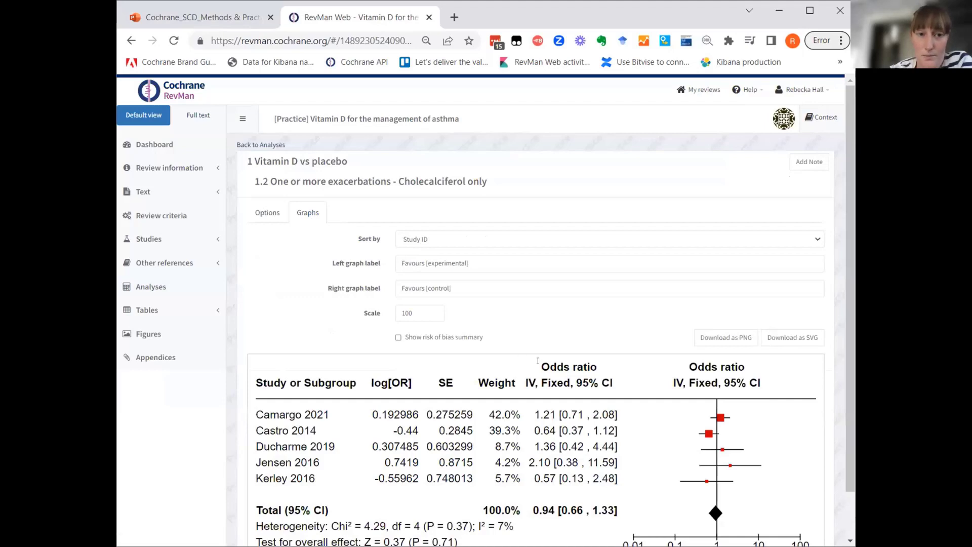
scroll(664, 361, "down", 1)
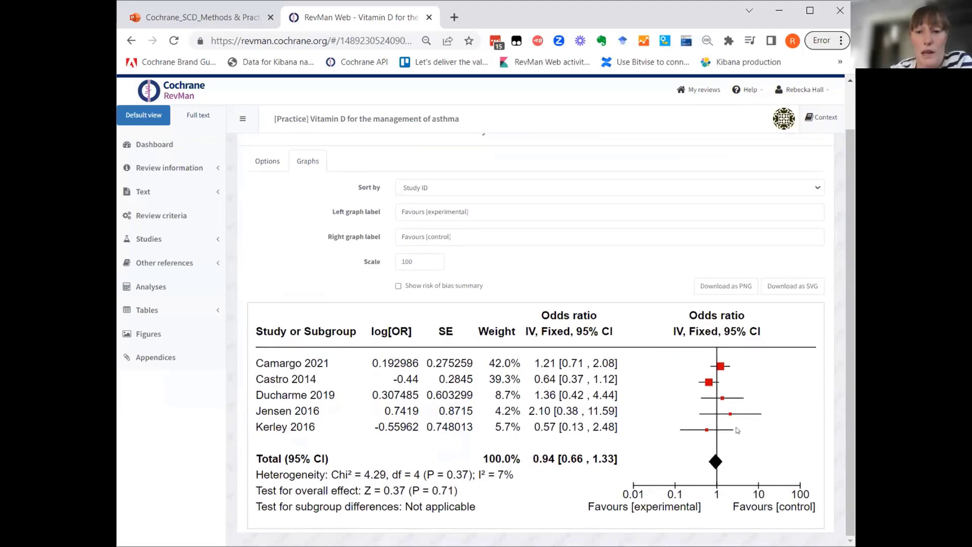
scroll(653, 317, "up", 1)
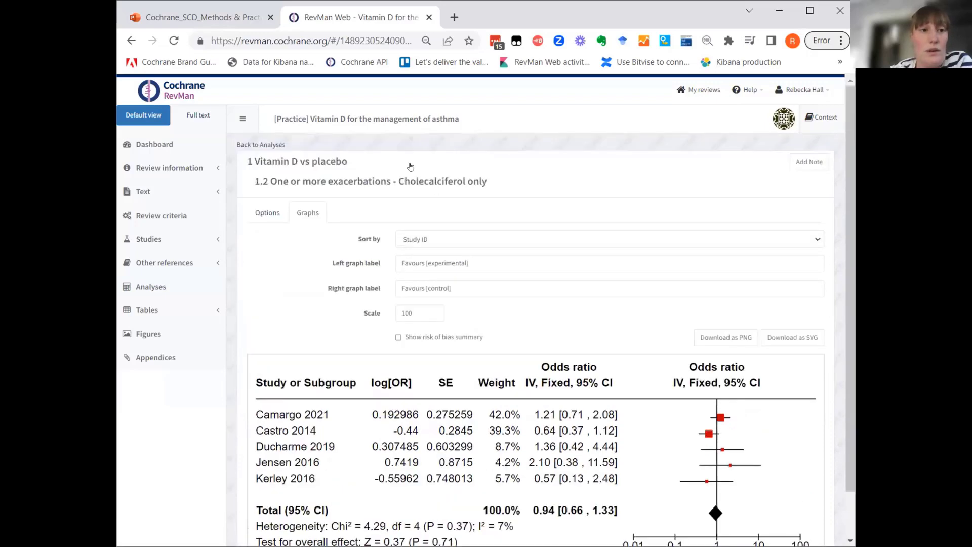
Open the analysis "One or more exacerbations - low dose excluded" and view its forest plot.
left_click(267, 145)
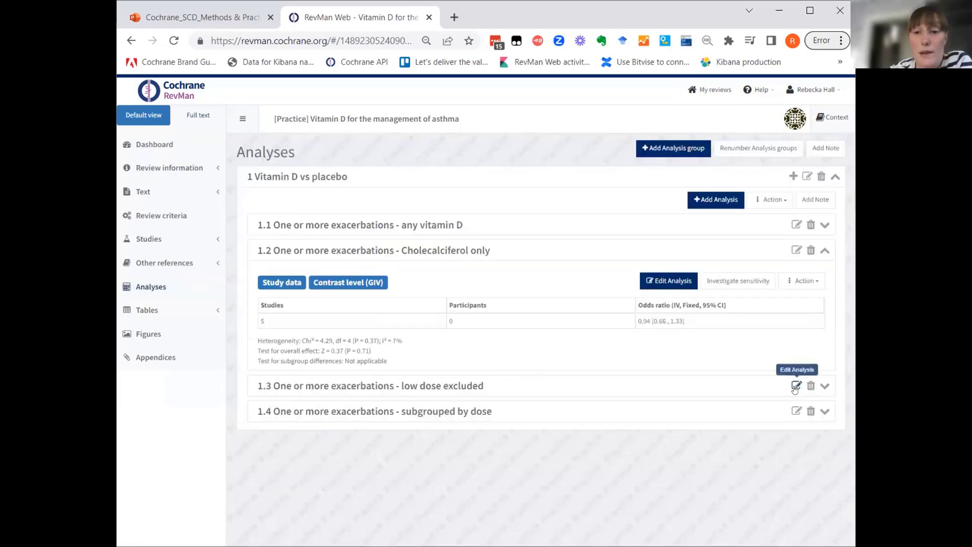
left_click(796, 387)
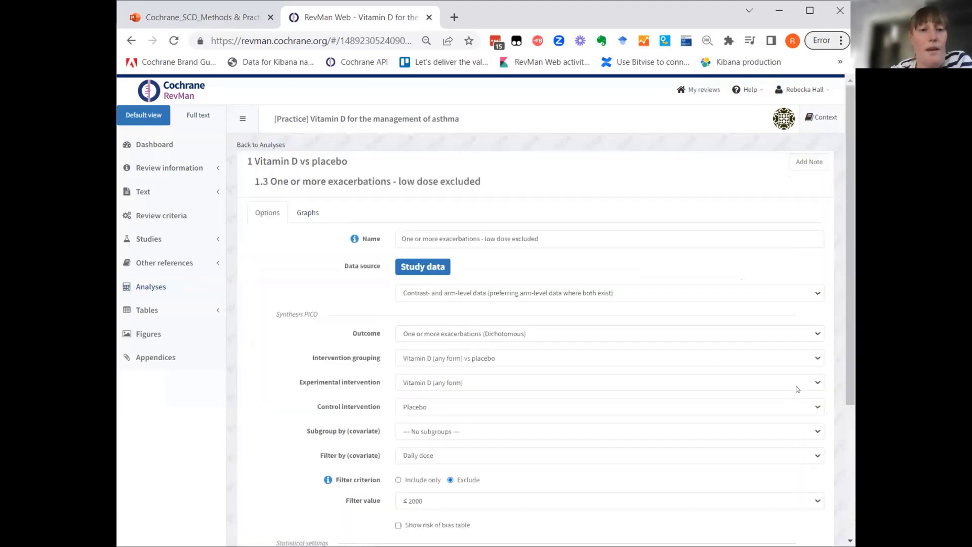
left_click(308, 213)
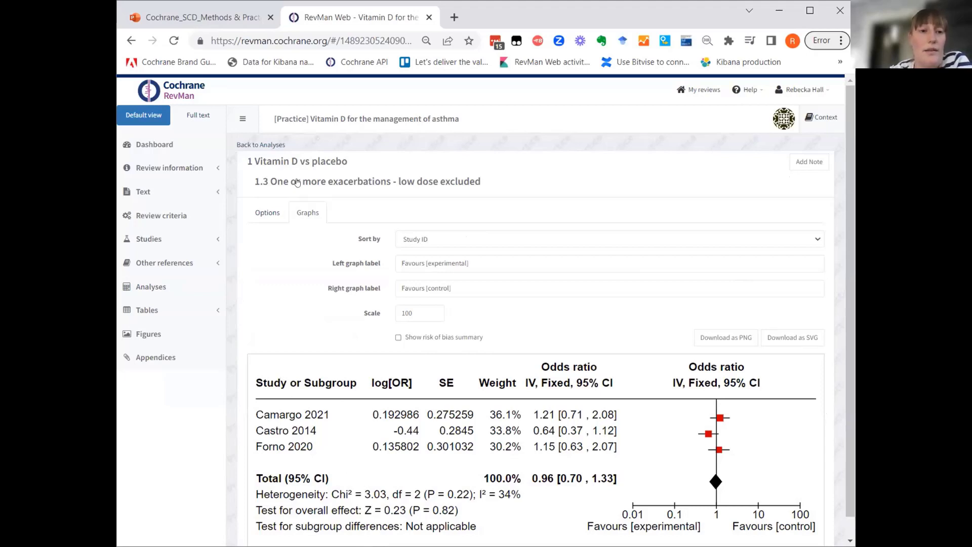
Open the analysis "One or more exacerbations - subgrouped by dose" and examine both dose subgroups in its forest plot.
left_click(264, 144)
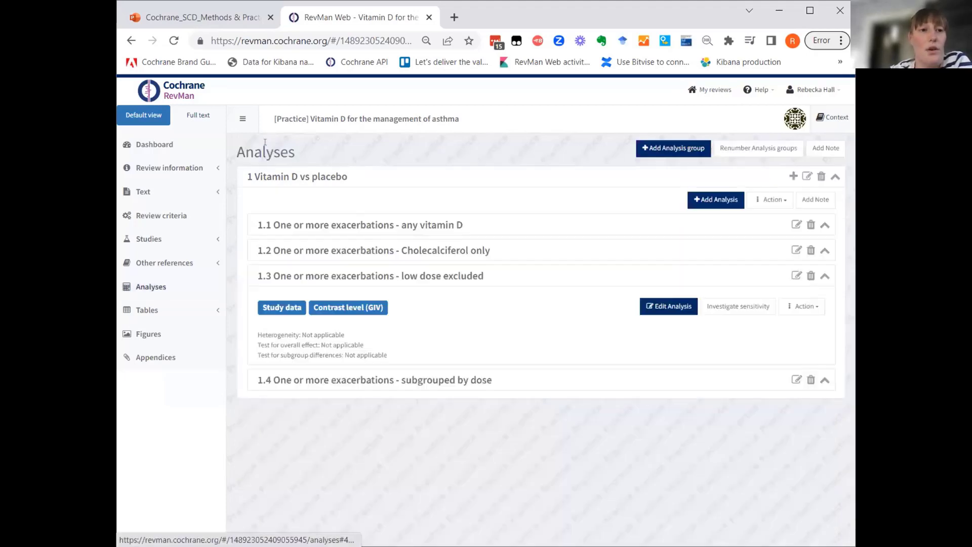
left_click(427, 276)
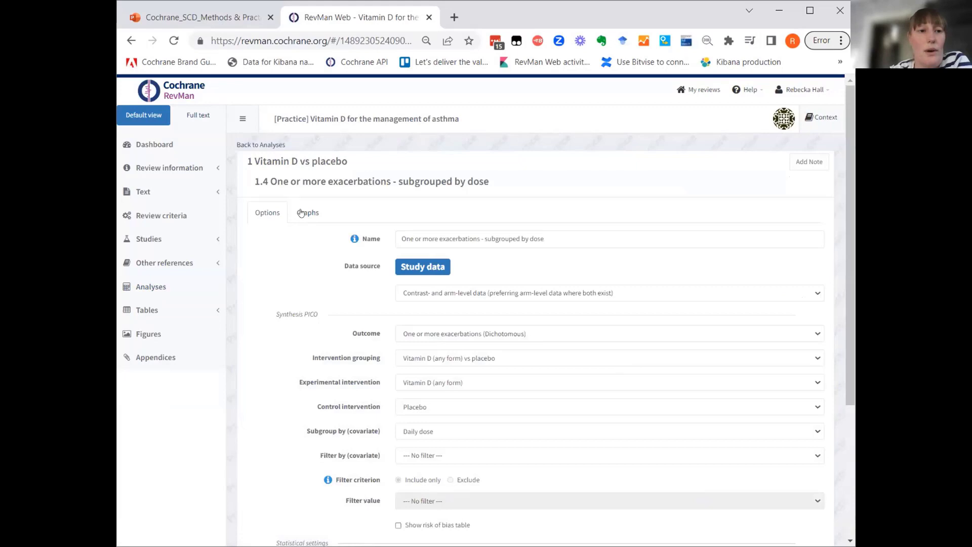
left_click(295, 215)
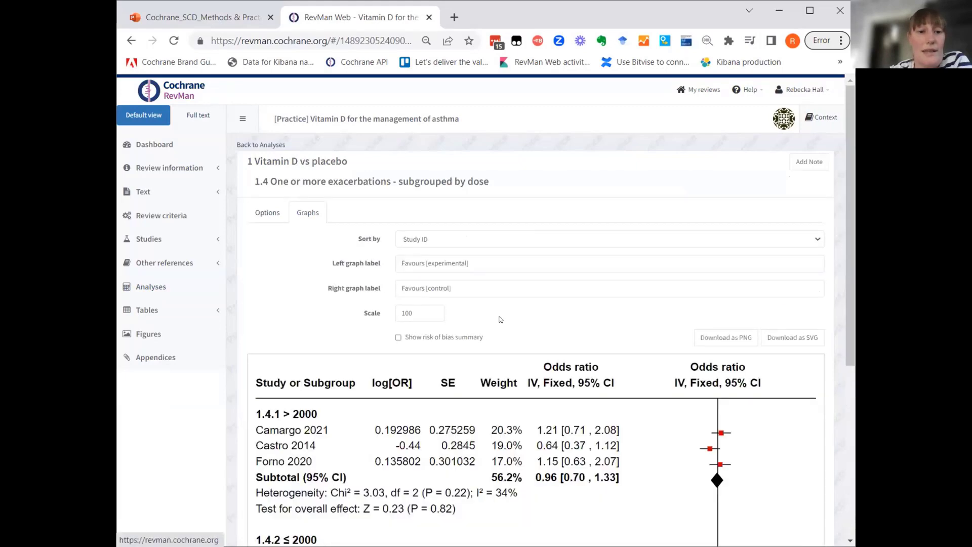
scroll(553, 389, "down", 4)
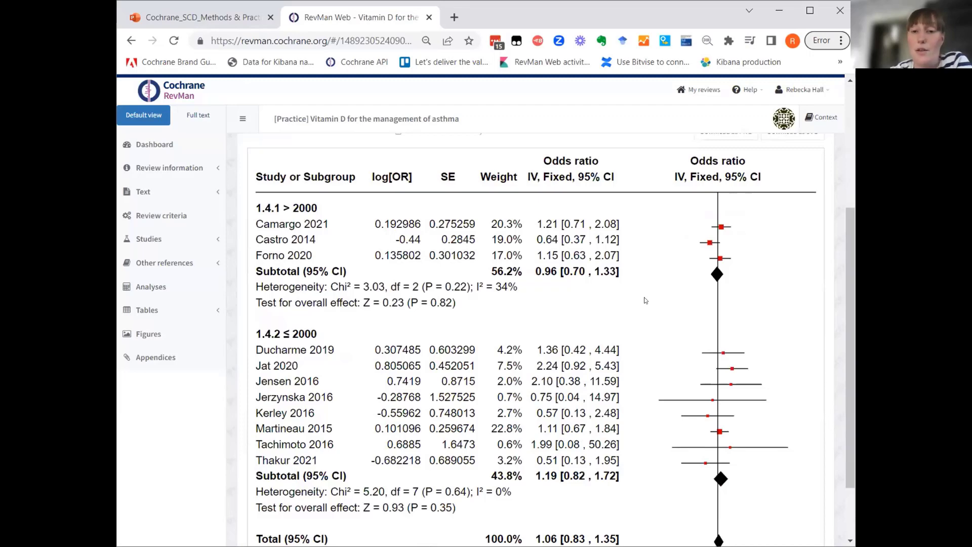
scroll(645, 301, "up", 4)
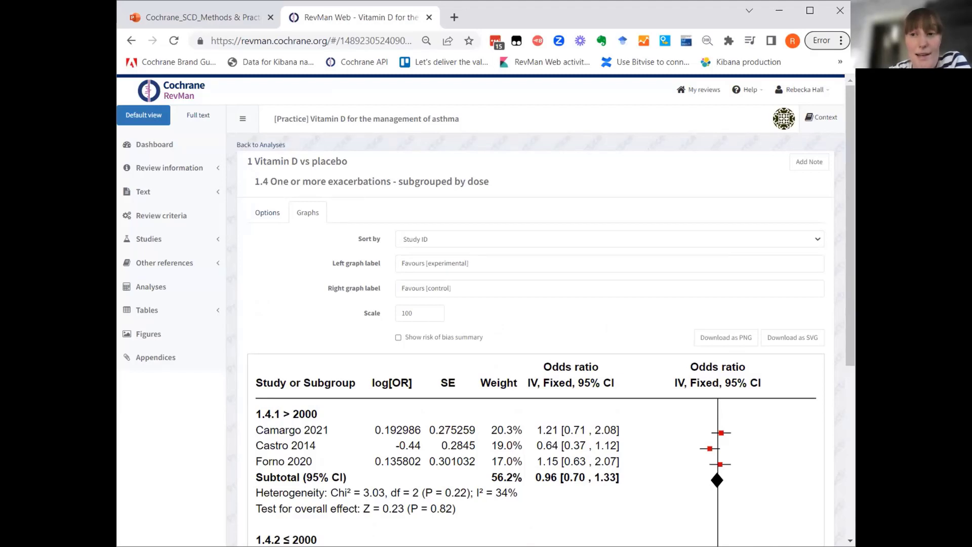
Switch to the PowerPoint presentation Cochrane_SCD_Methods & Practical_May2023.
left_click(213, 22)
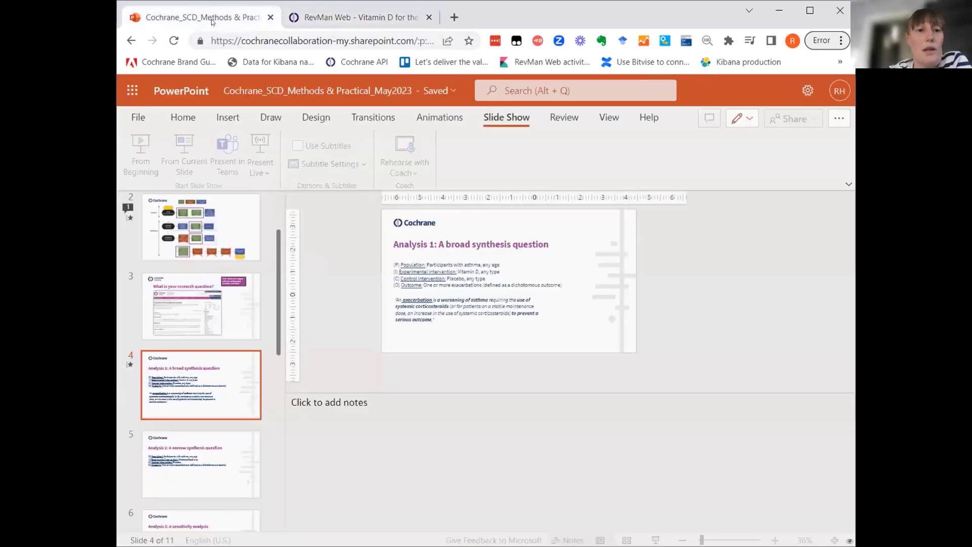